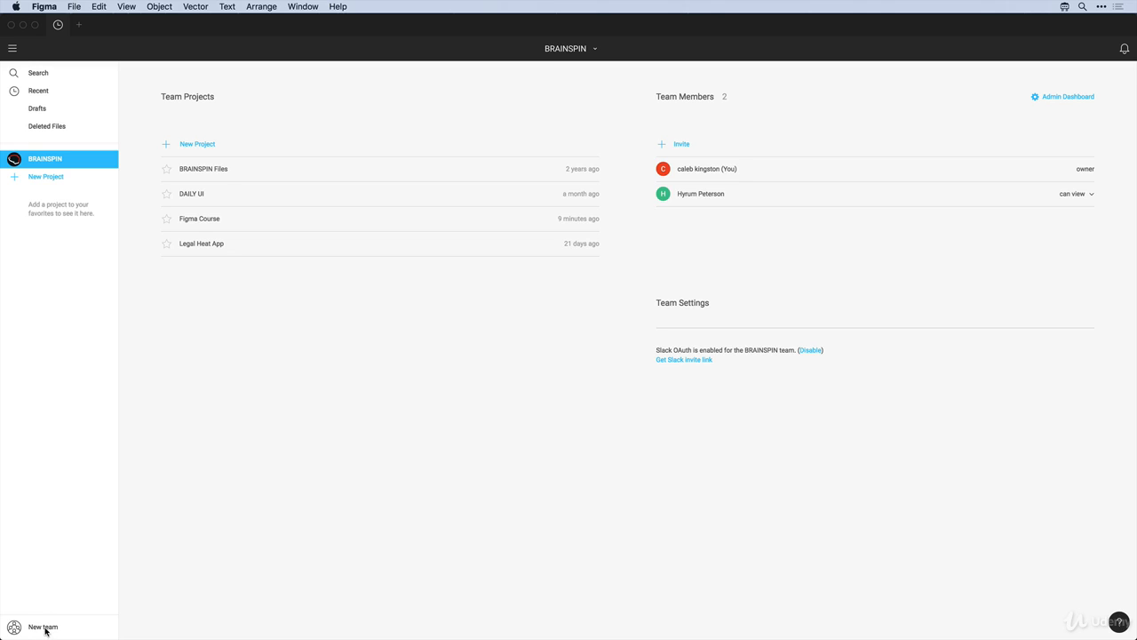
left_click(45, 631)
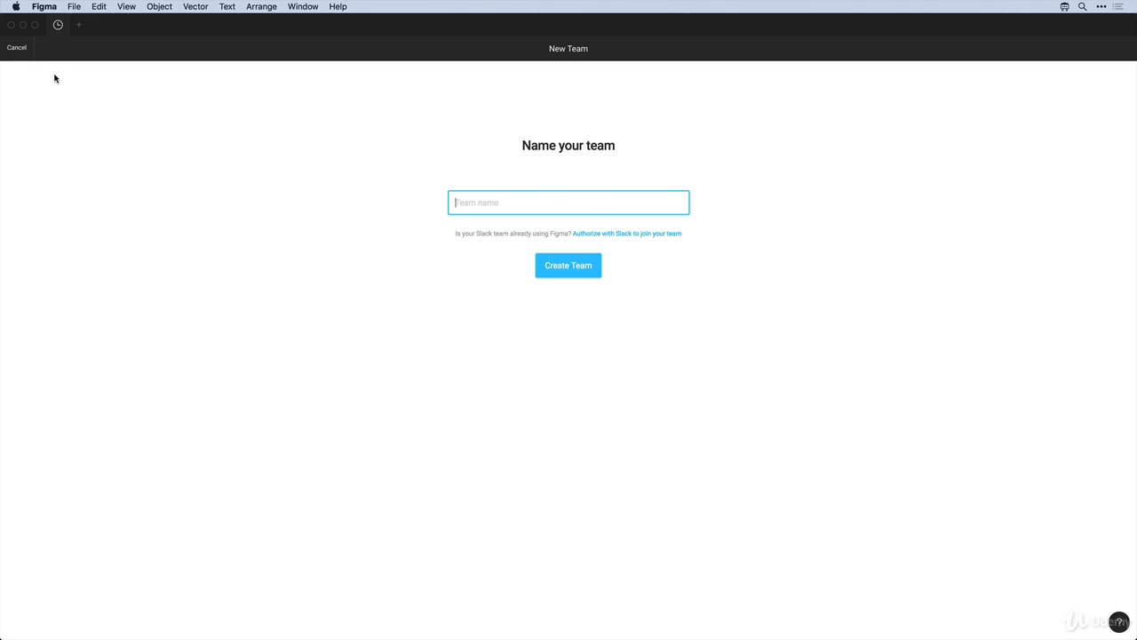
left_click(22, 48)
left_click(42, 164)
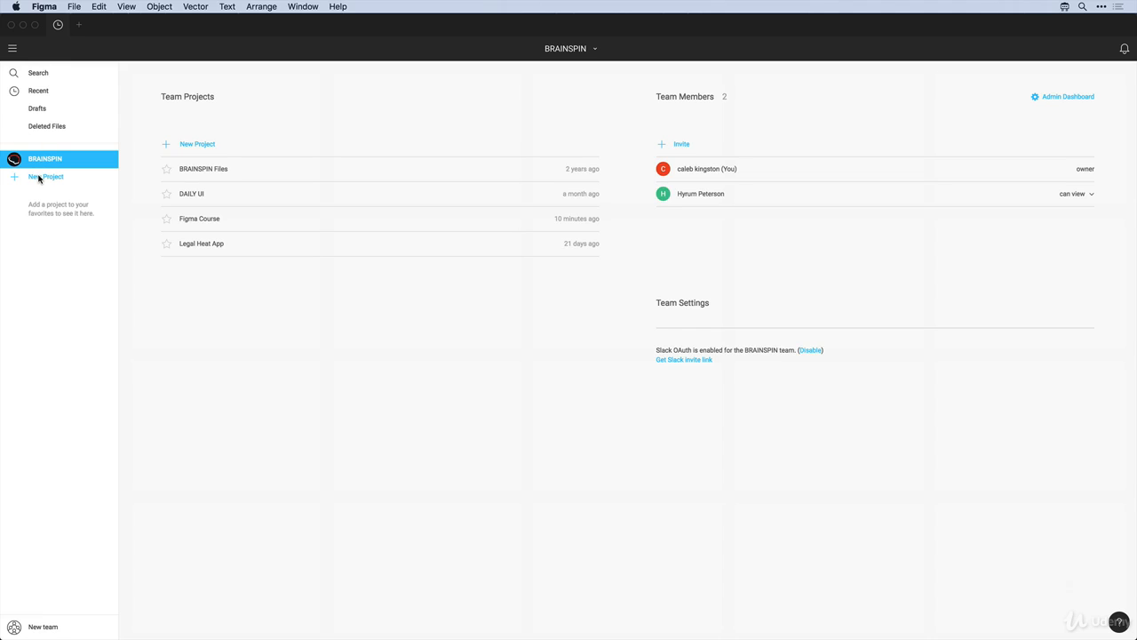
- Create a new project named bootstrap_styles in the BRAINSPIN team
left_click(39, 177)
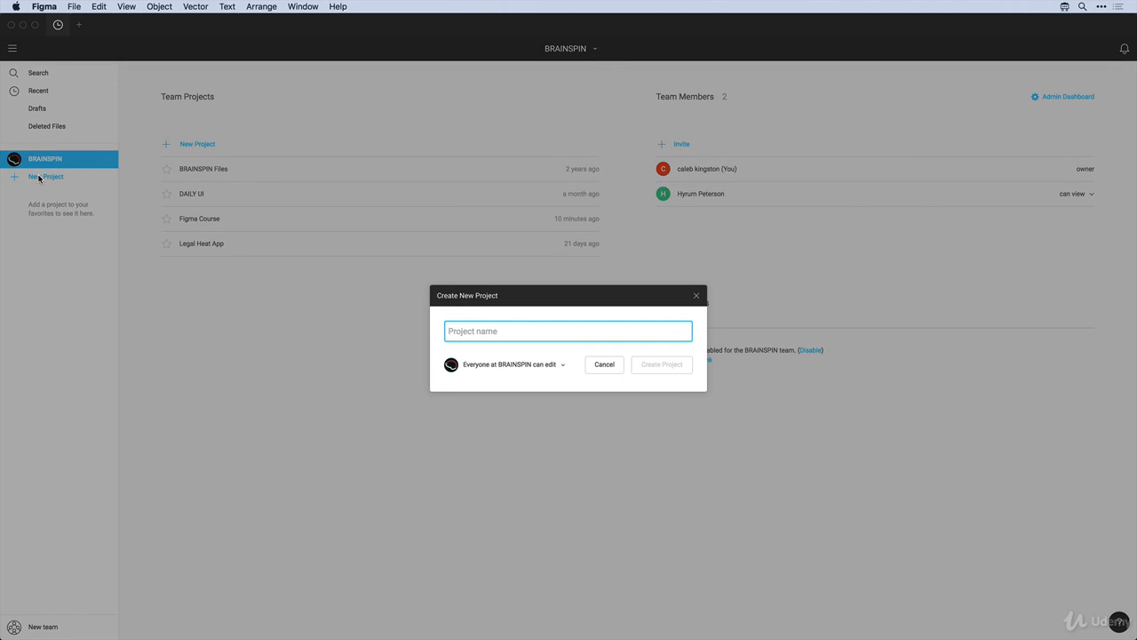
type("bootstrap_styles")
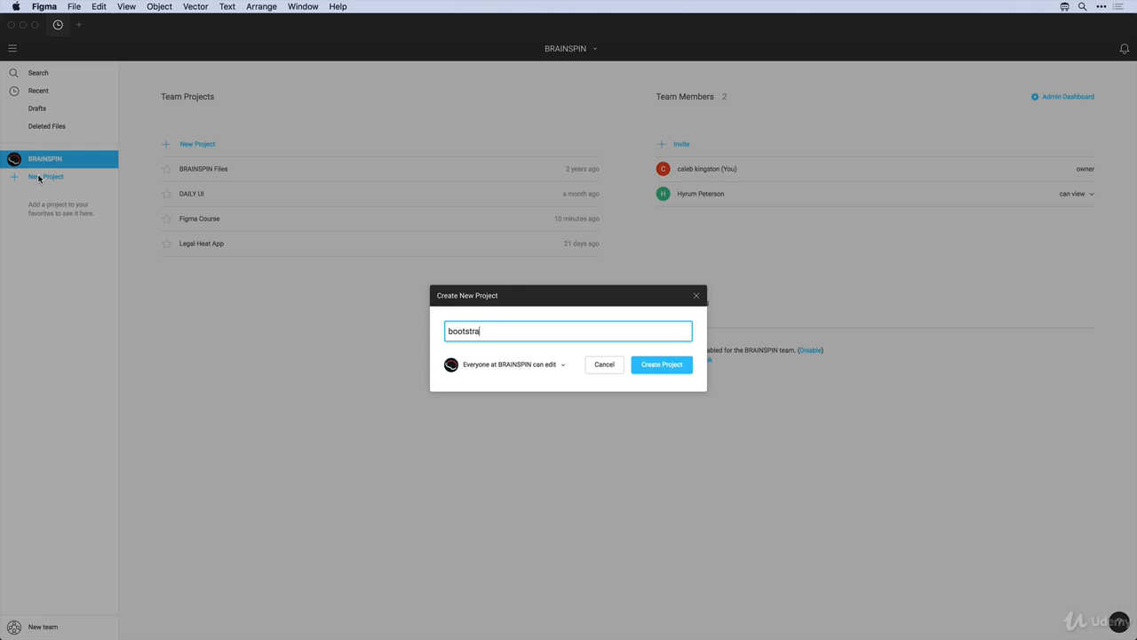
left_click(663, 365)
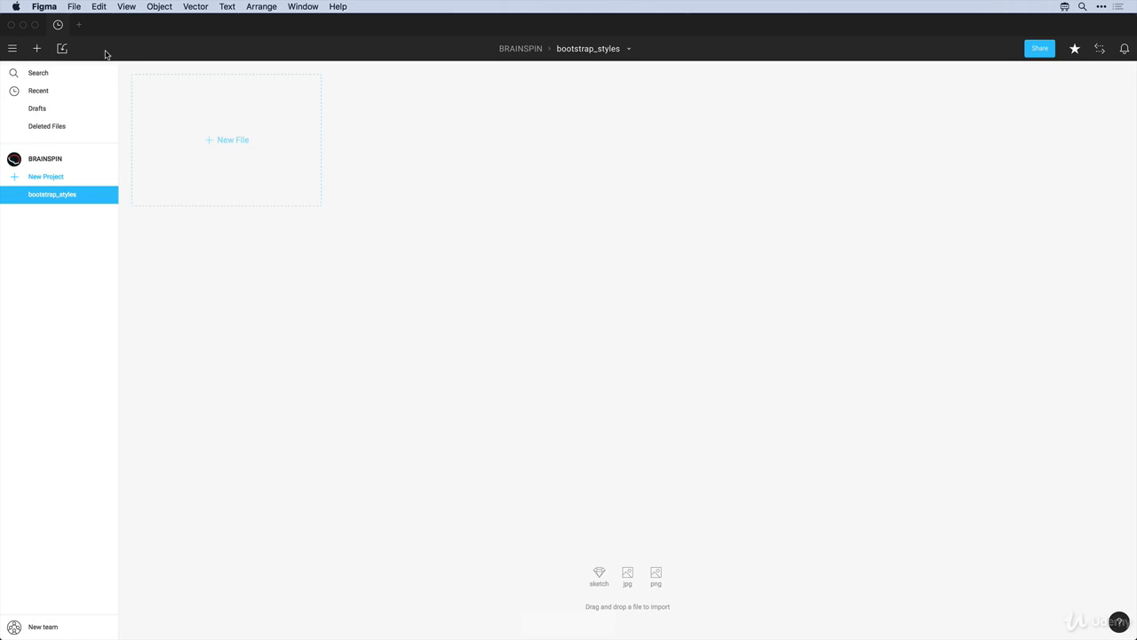
- Import bootstrap_styles.fig from the chapter_2 folder into the project and open the imported file
left_click(63, 50)
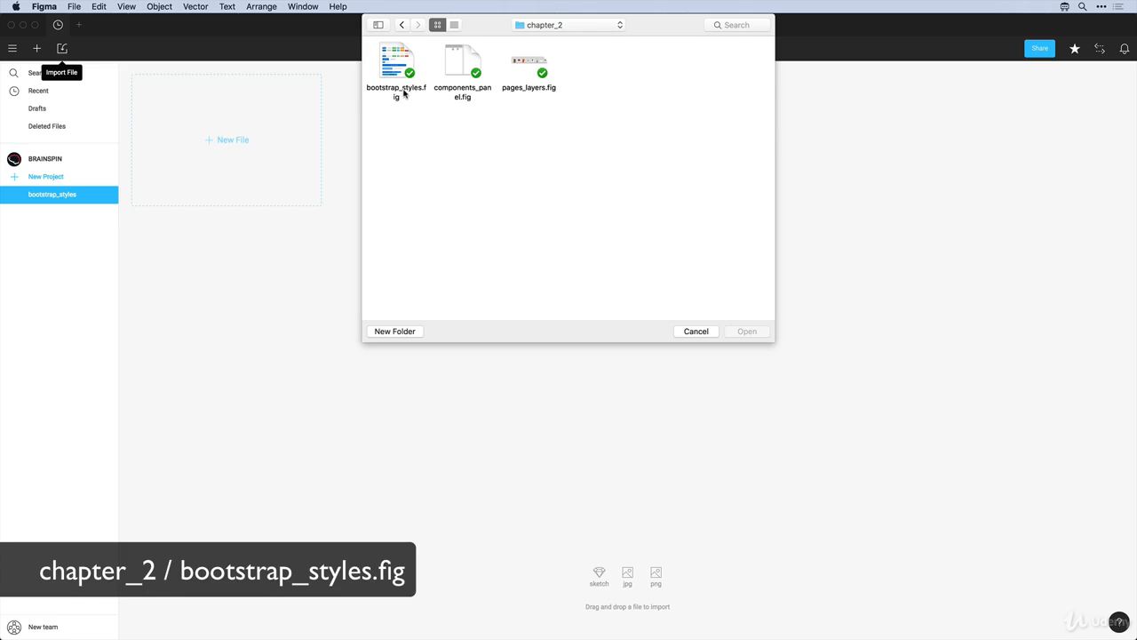
left_click(400, 94)
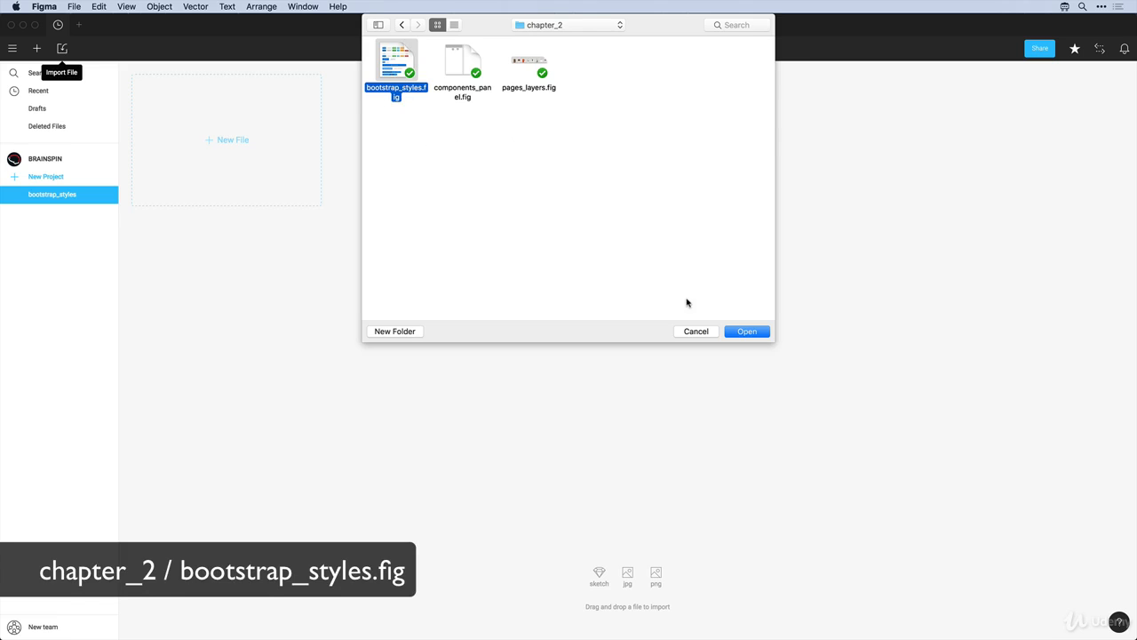
left_click(746, 330)
double_click(209, 139)
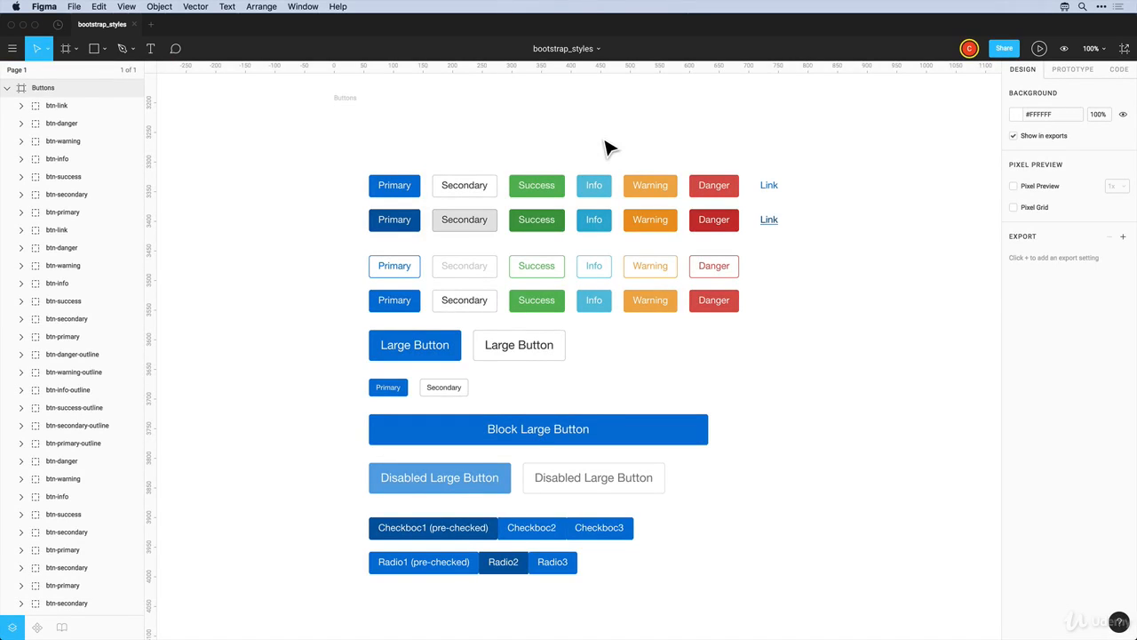
- Inspect the Secondary and Primary button groups in the first row of the Buttons frame
left_click(481, 189)
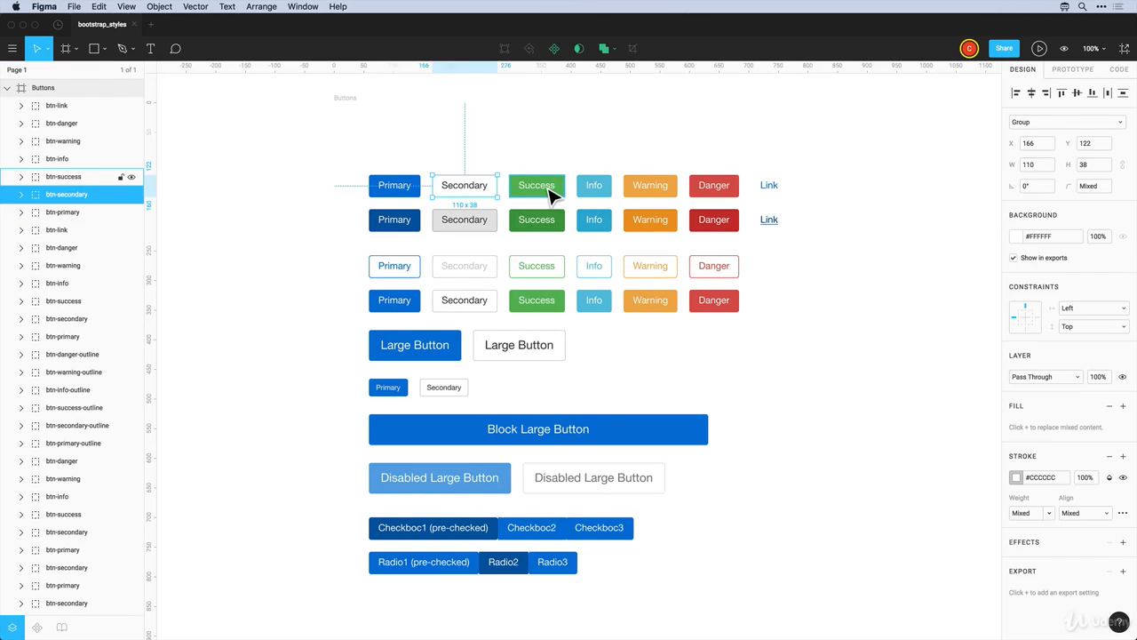
left_click(397, 190)
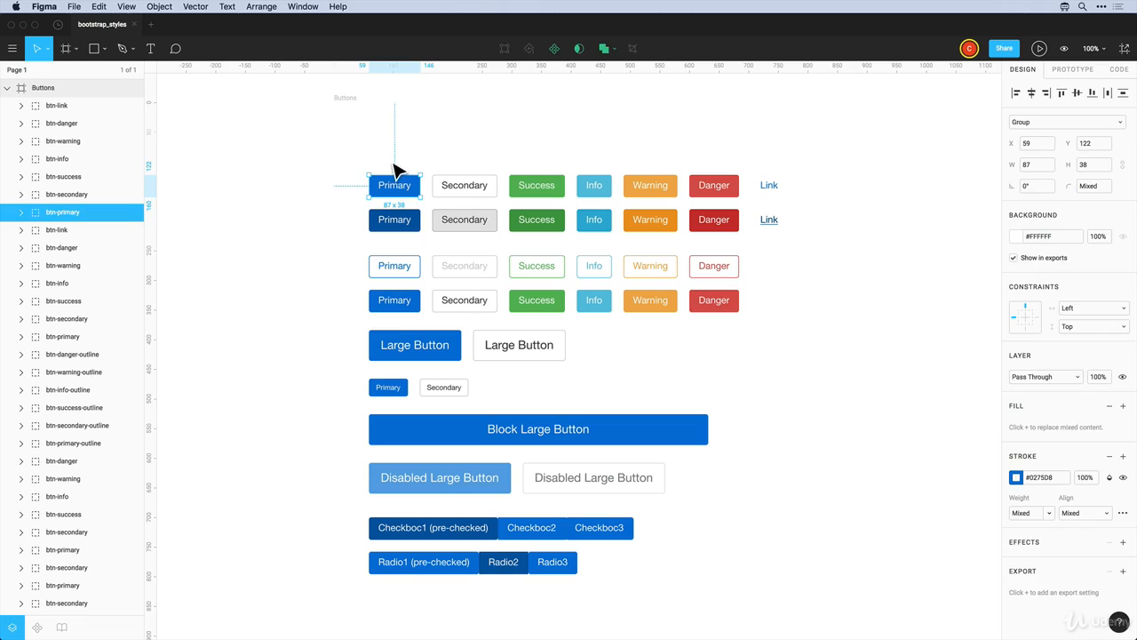
left_click(397, 170)
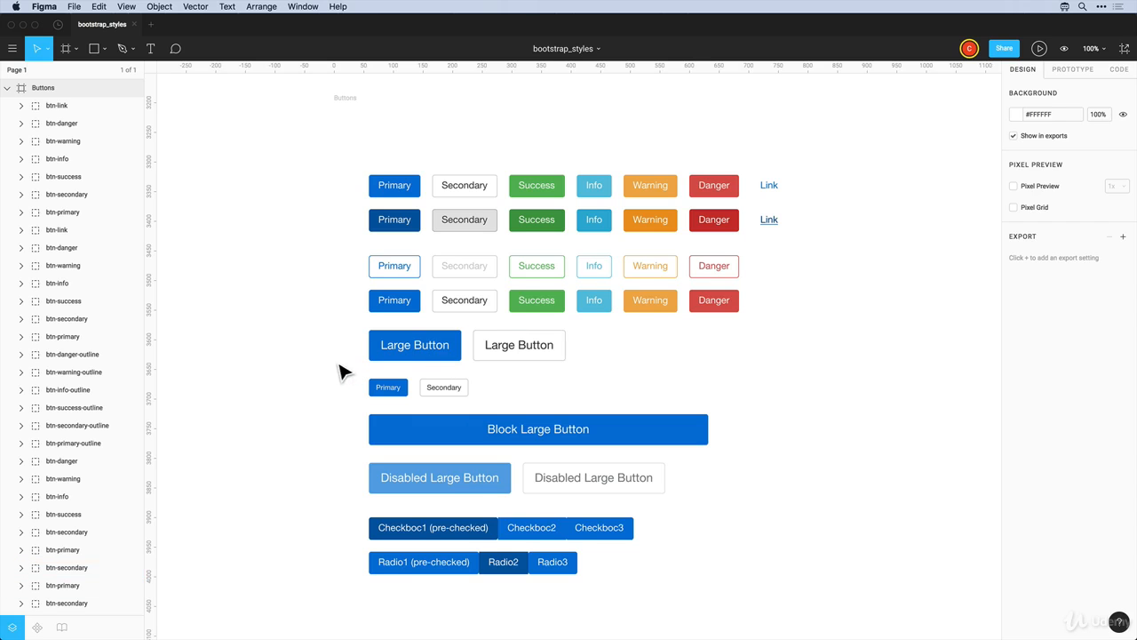
- Turn the first-row Primary, Secondary and Success buttons into separate components
left_click(37, 627)
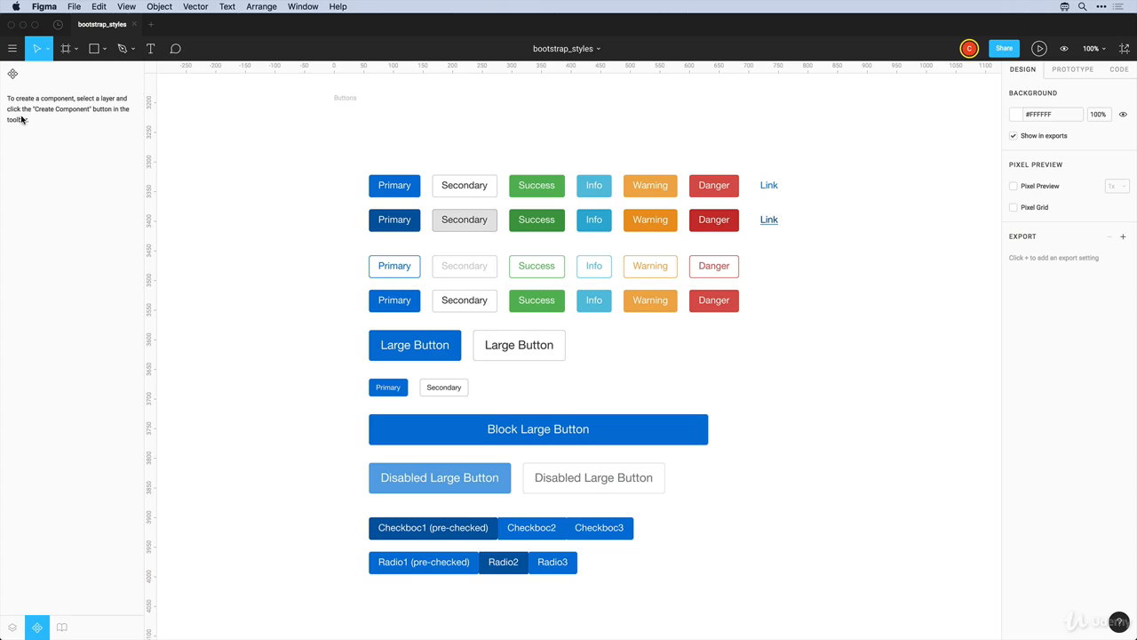
left_click(397, 195)
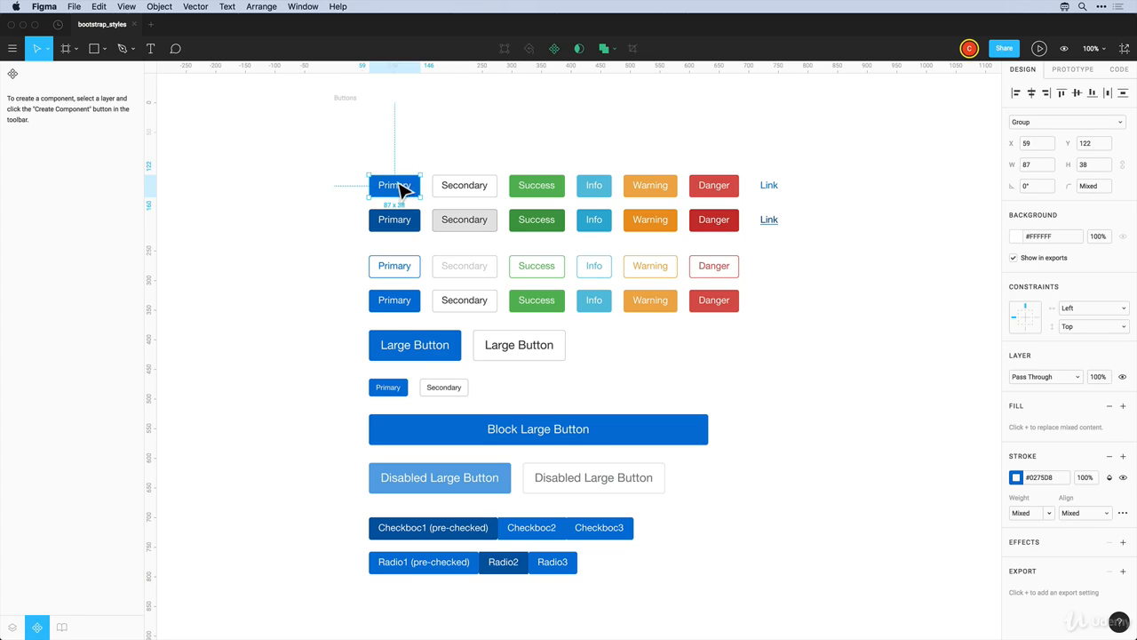
left_click(554, 48)
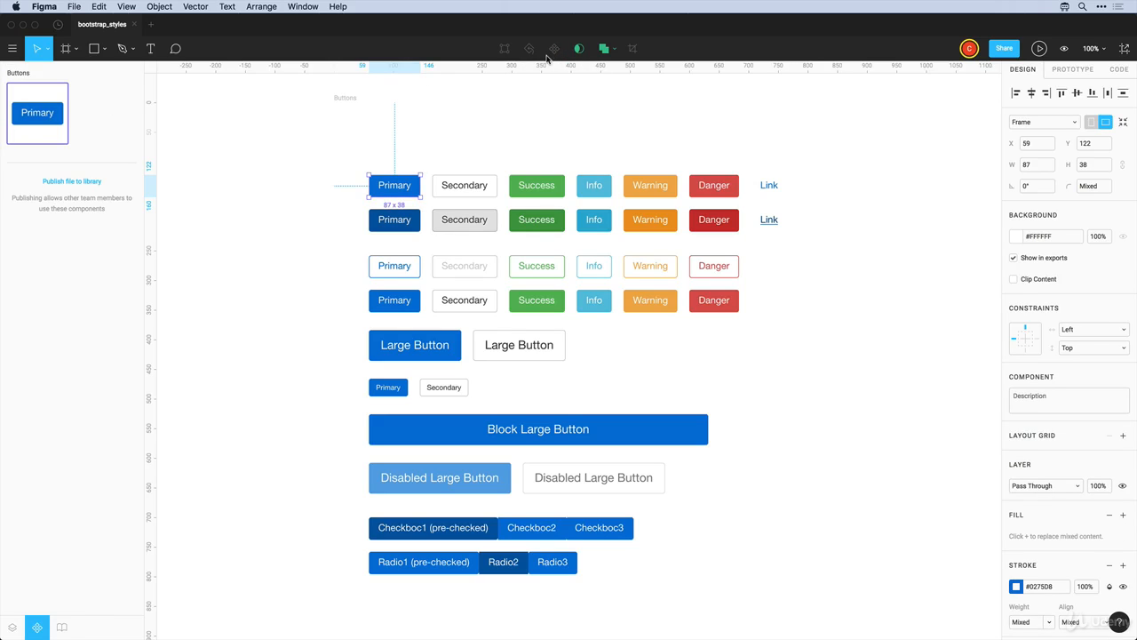
left_click(440, 185)
left_click(554, 48)
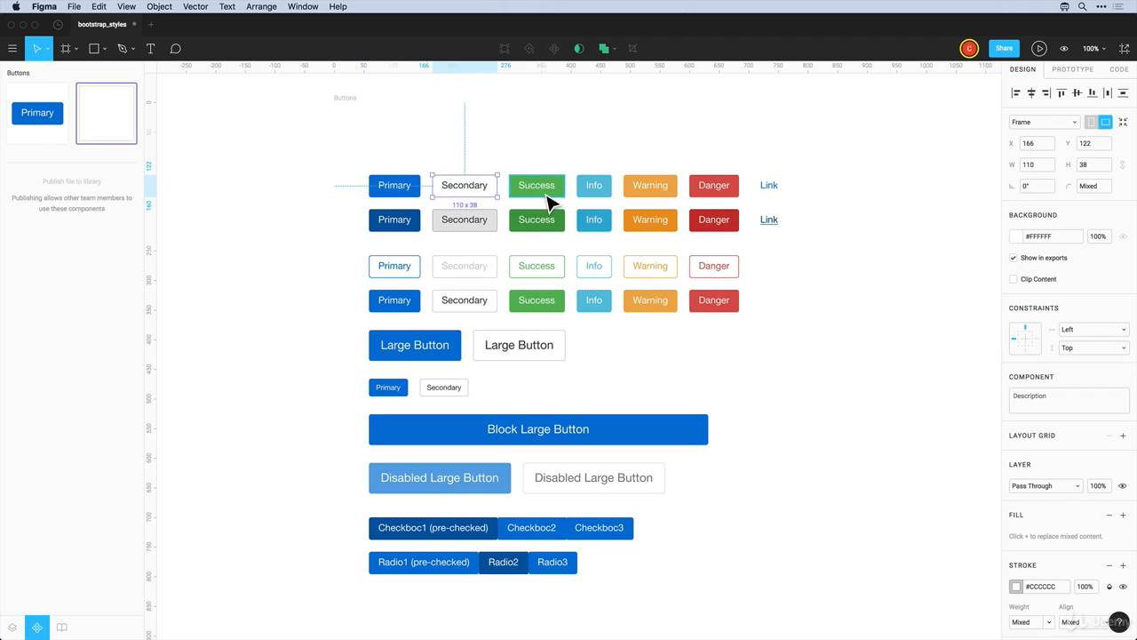
left_click(549, 198)
left_click(554, 48)
- Turn the first-row Info, Warning, Danger and Link buttons into separate components
left_click(597, 196)
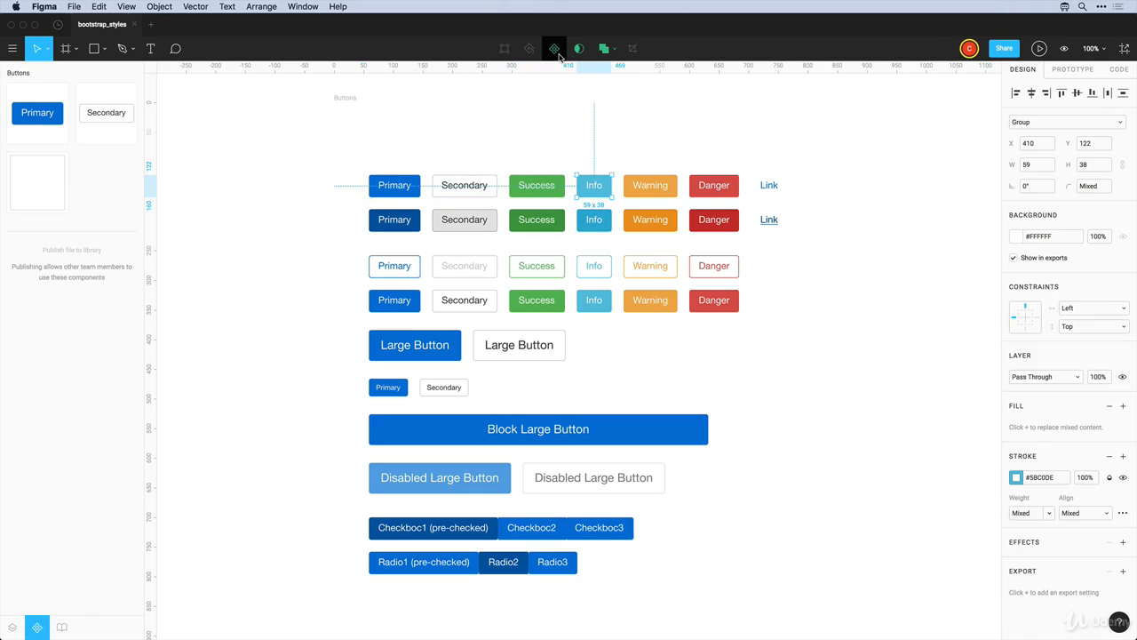
left_click(554, 48)
left_click(646, 186)
left_click(553, 48)
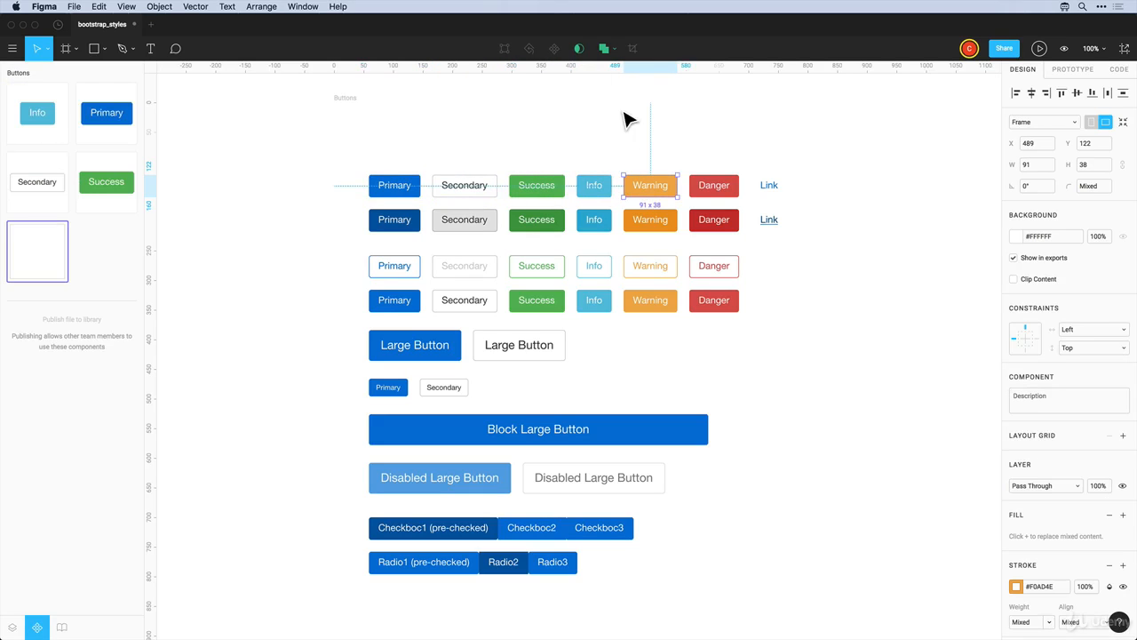
left_click(709, 188)
left_click(553, 48)
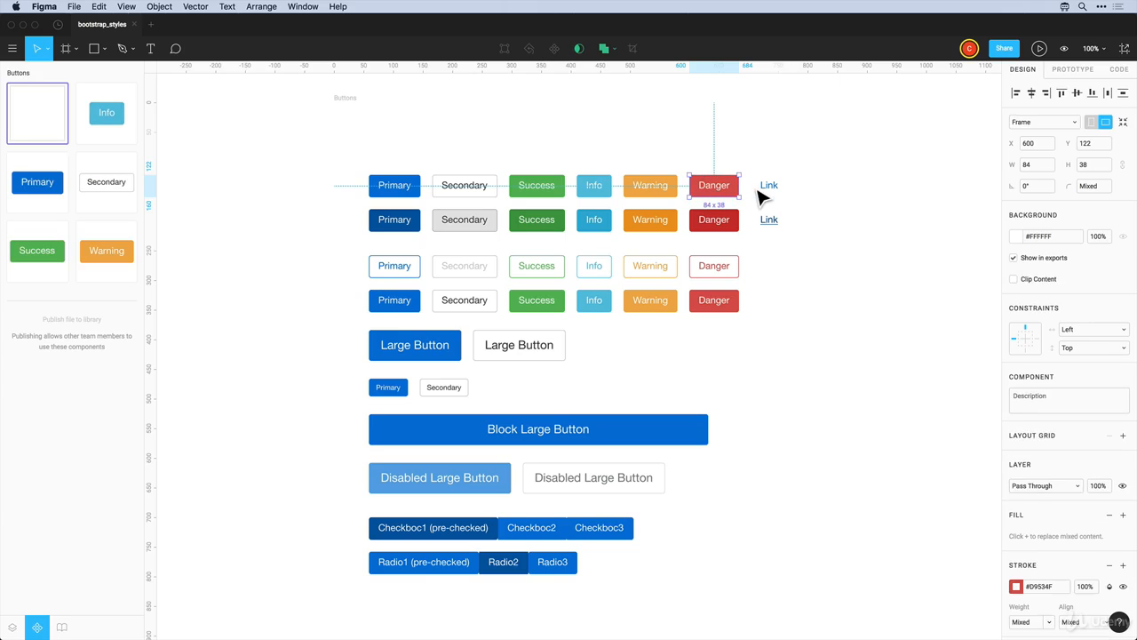
left_click(768, 192)
left_click(554, 48)
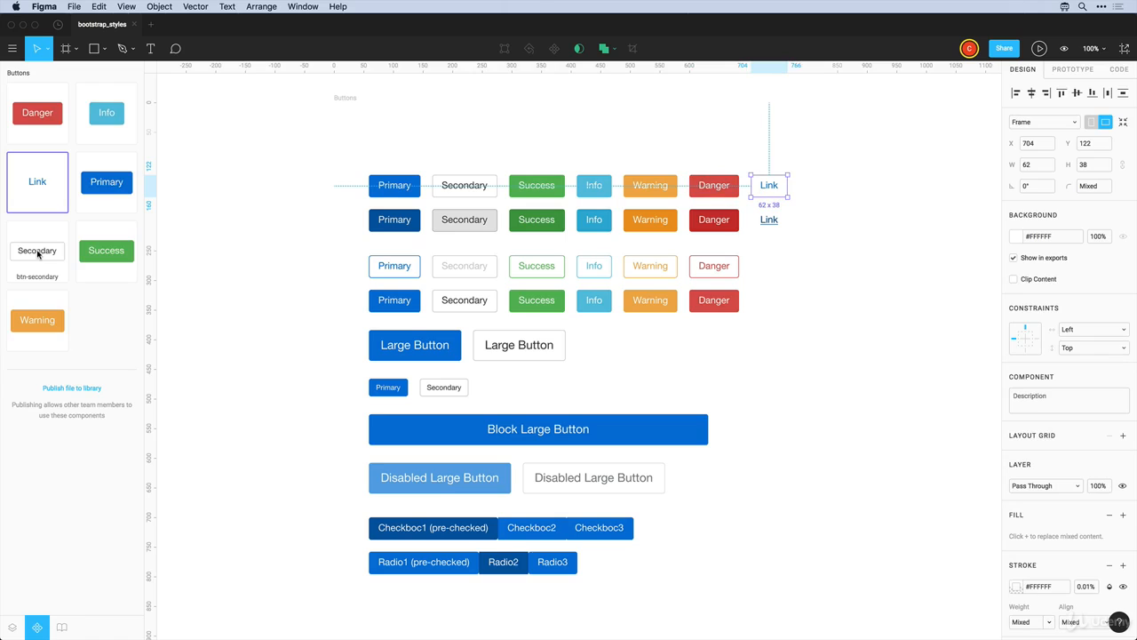
- Publish only the btn-primary component to the team library
left_click(111, 169)
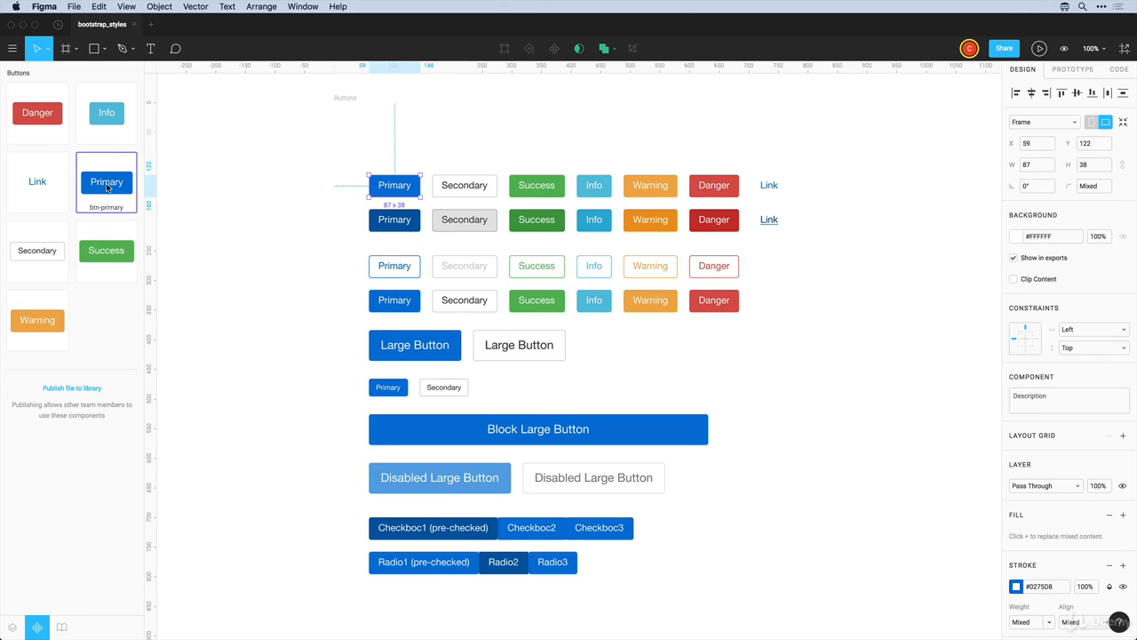
right_click(106, 183)
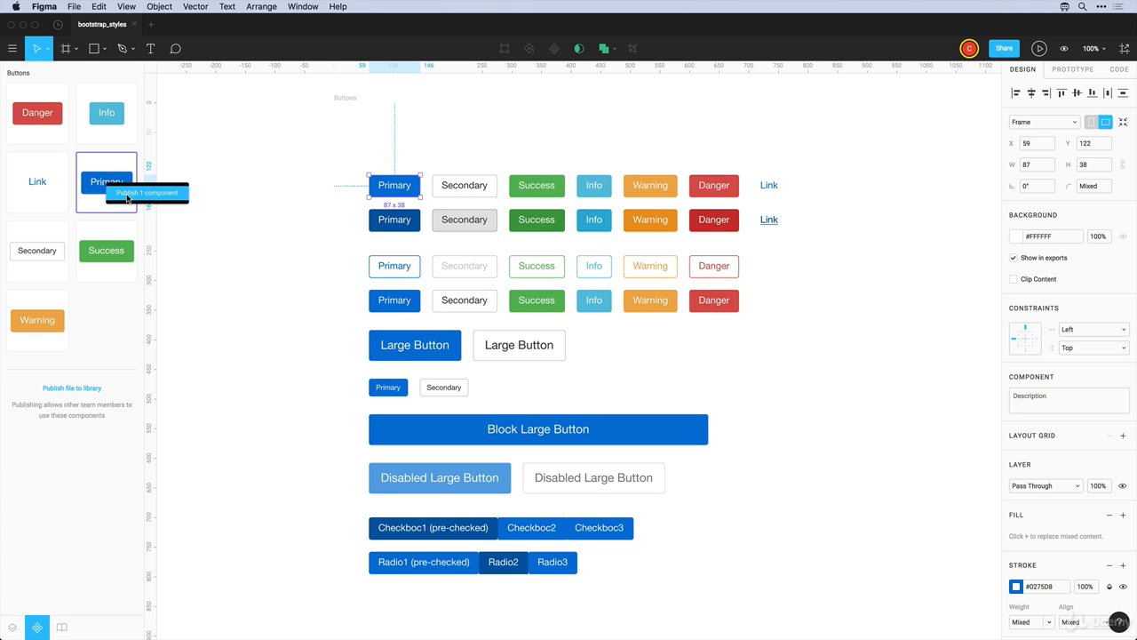
left_click(147, 192)
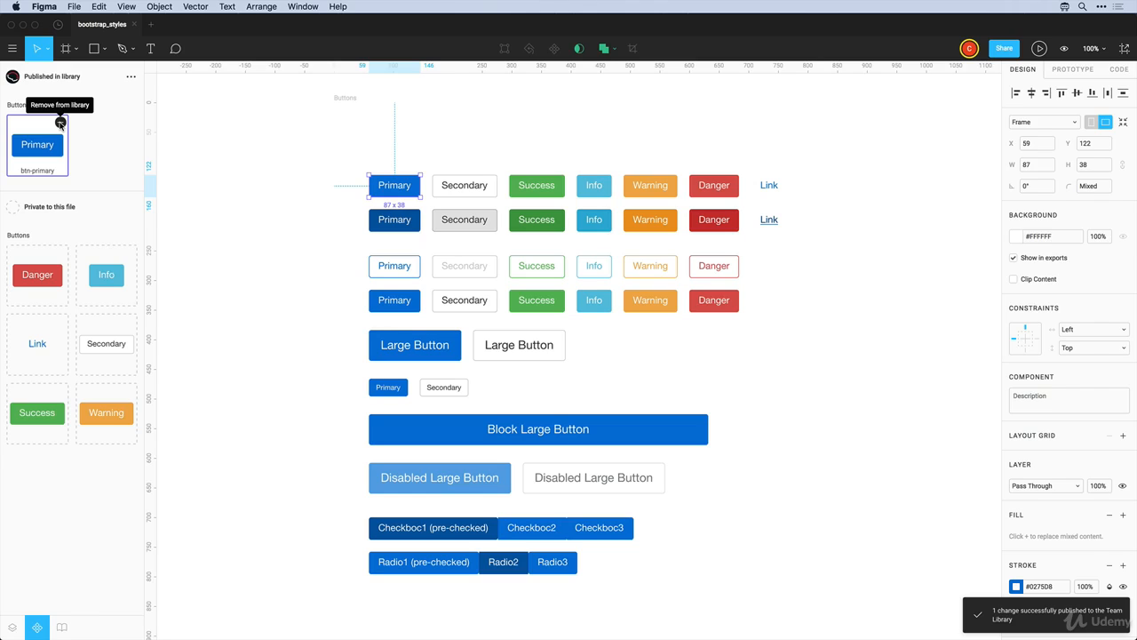
left_click(96, 155)
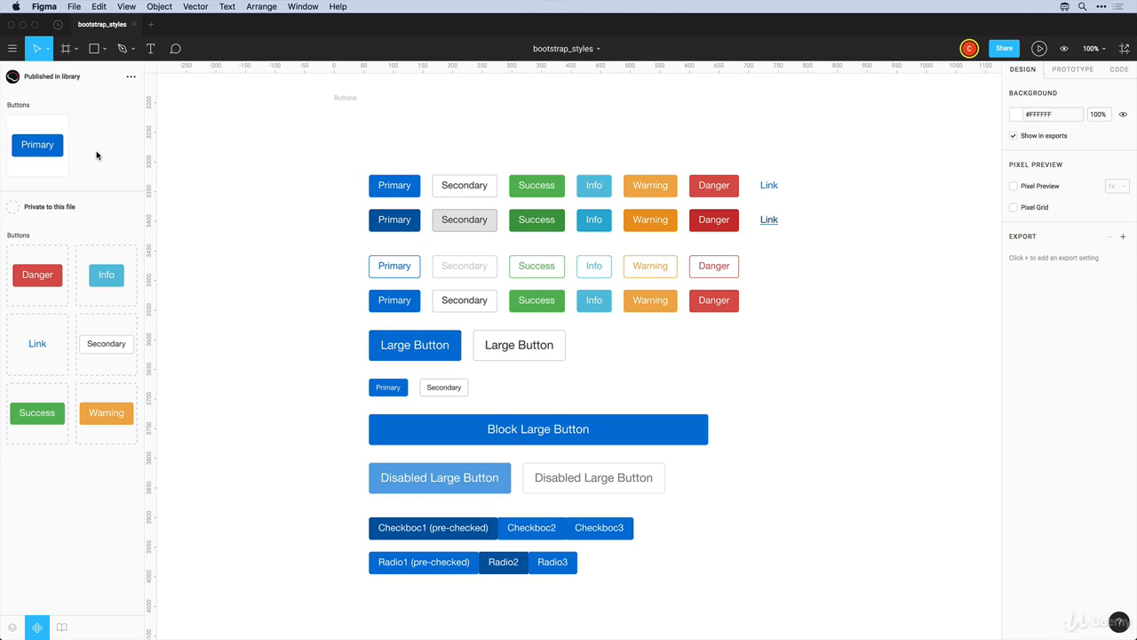
- Examine the published Primary button and the bootstrap_styles contents of the BRAINSPIN team library
left_click(43, 148)
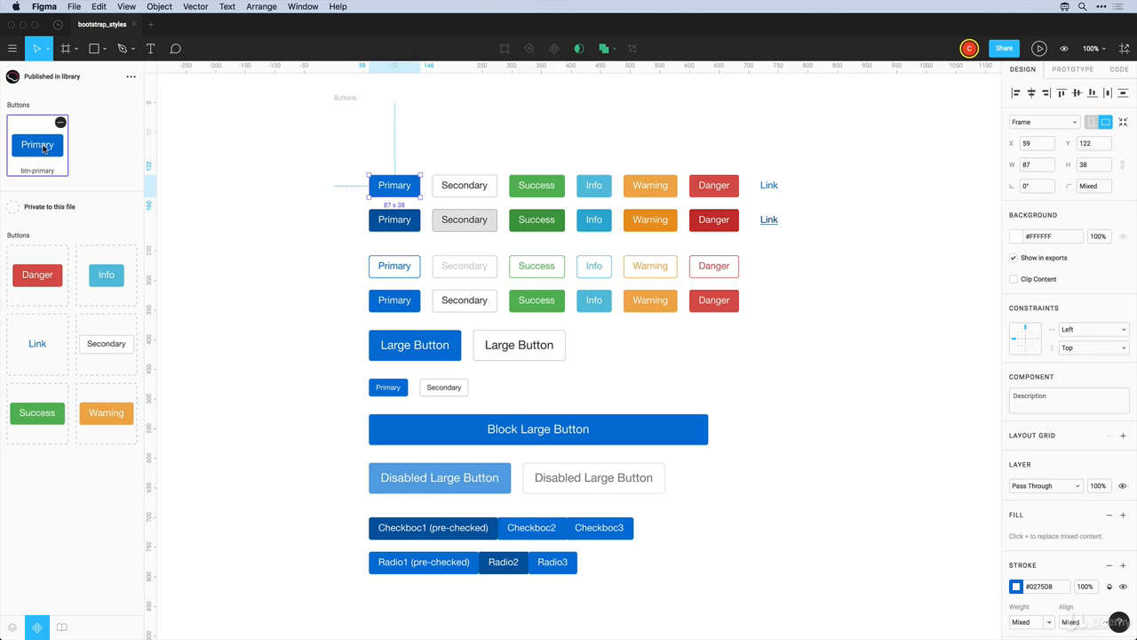
left_click(88, 168)
left_click(62, 628)
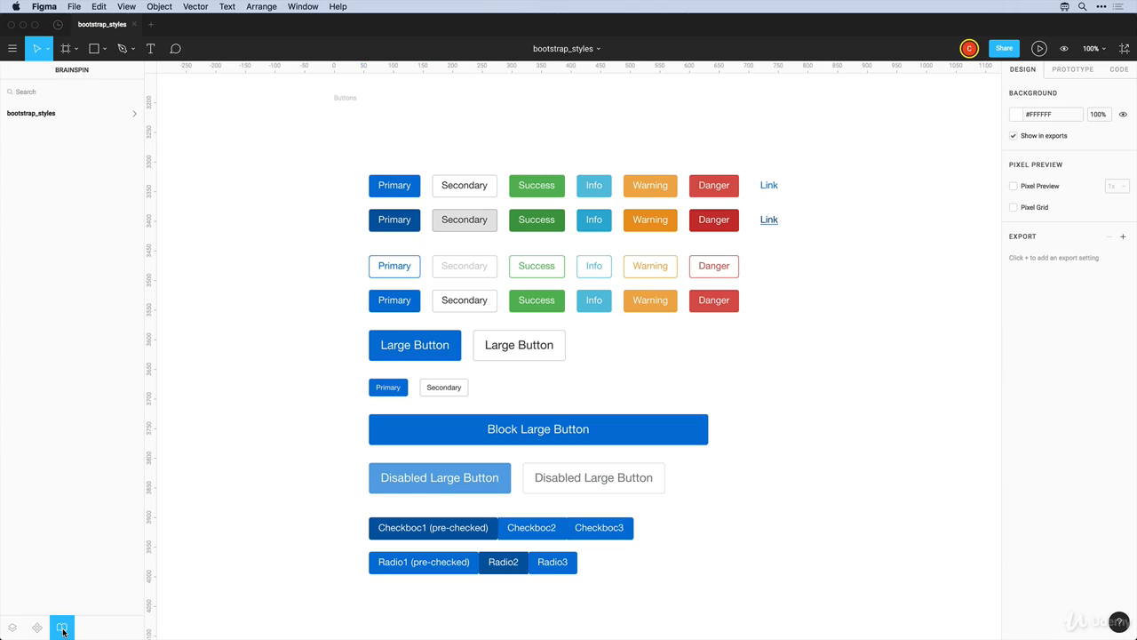
left_click(45, 116)
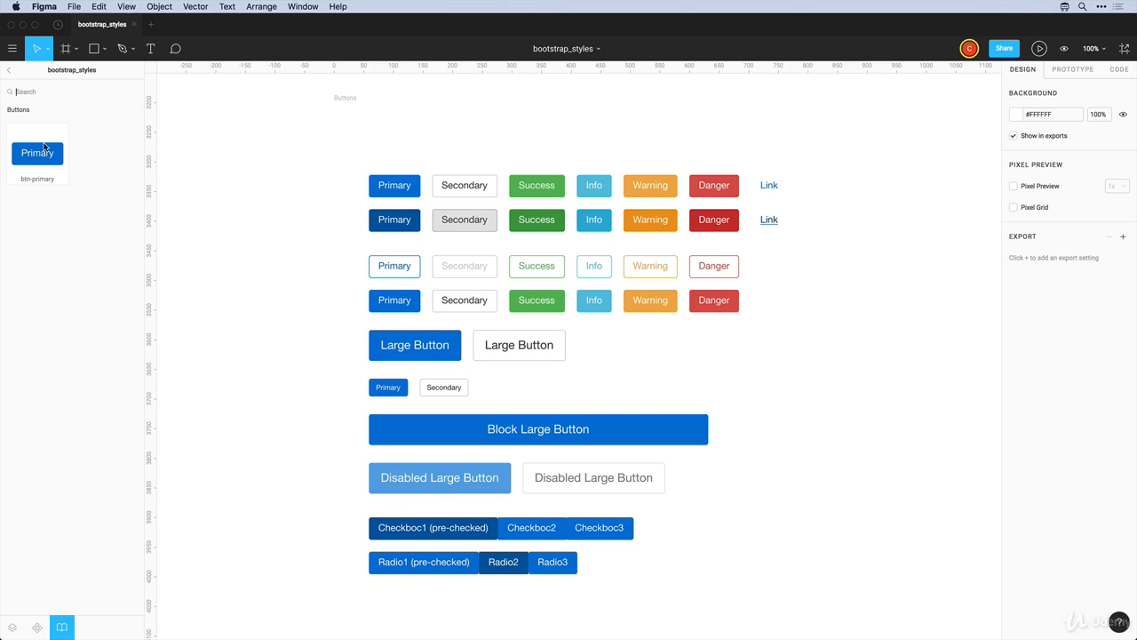
left_click(9, 70)
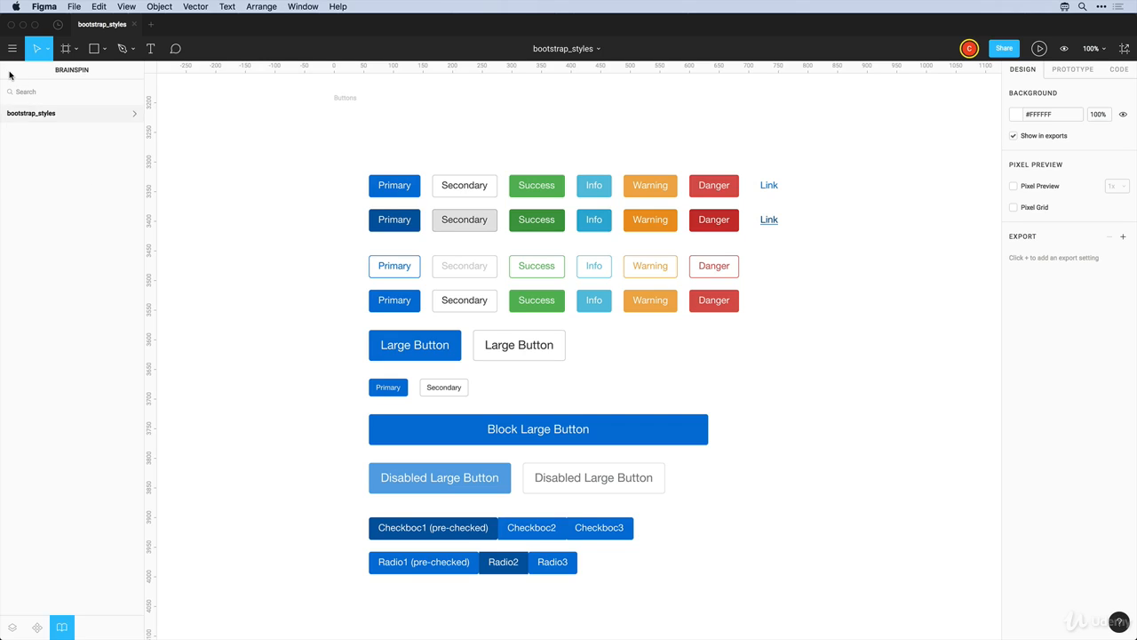
- Add the private Info, Danger and Link button components to the library
left_click(37, 627)
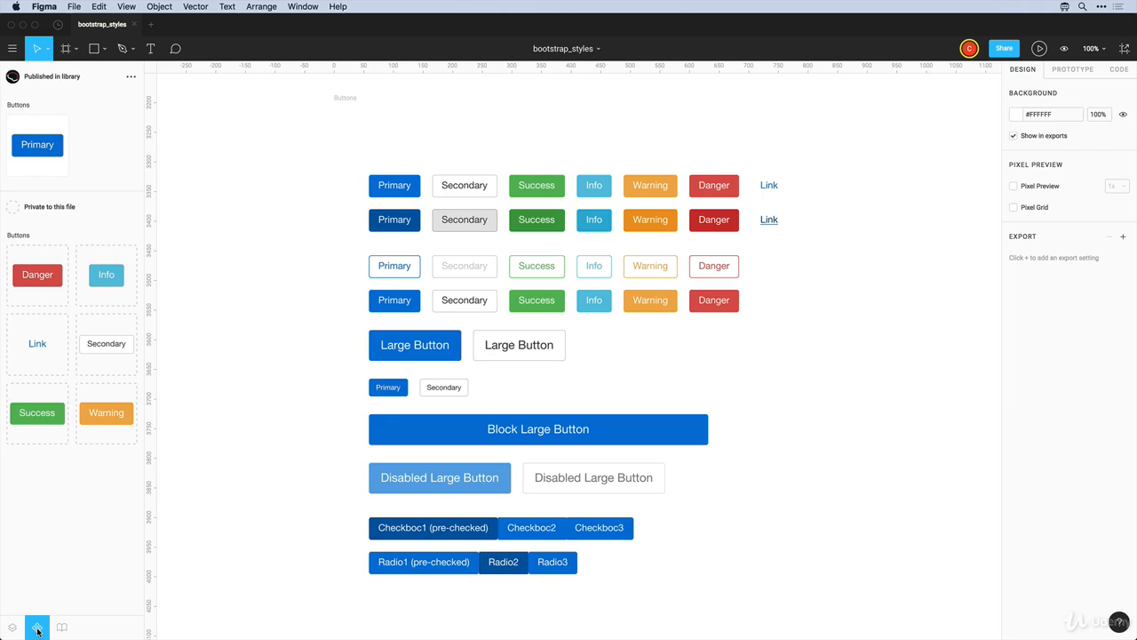
left_click(105, 285)
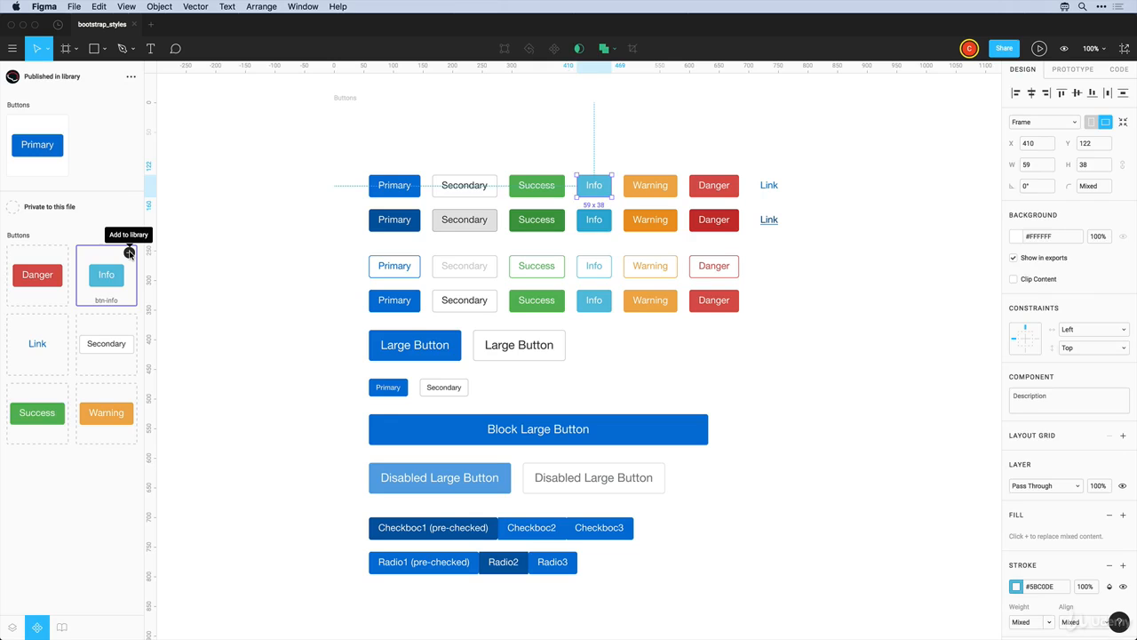
left_click(129, 253)
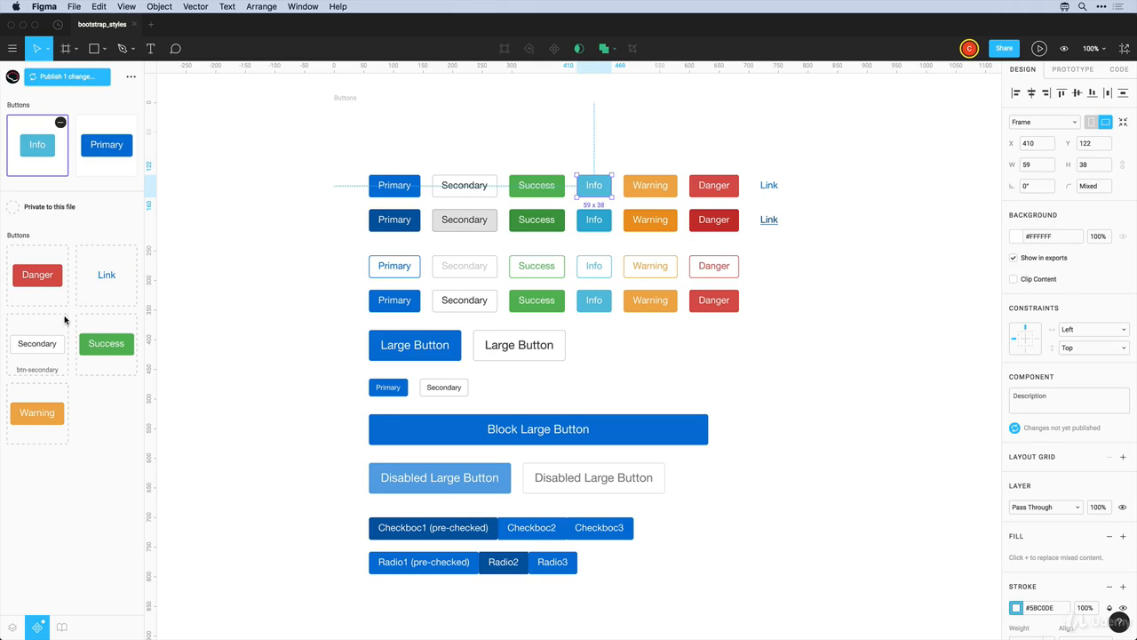
left_click(57, 285)
left_click(59, 253)
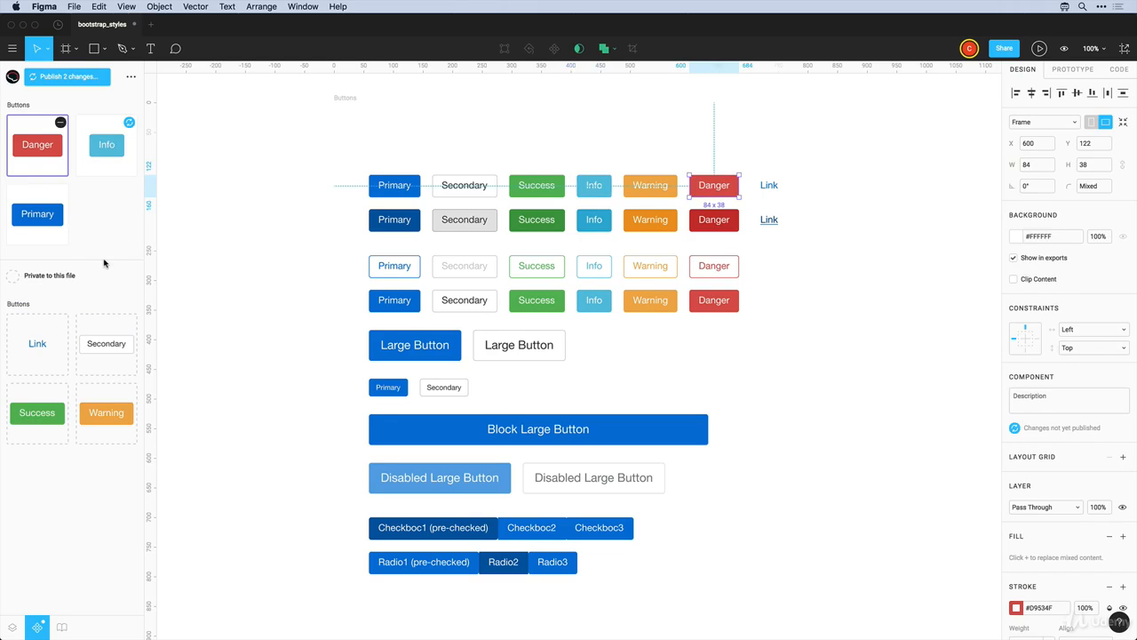
left_click(30, 343)
left_click(60, 320)
- Add the private Success, Secondary and Warning button components to the library
left_click(90, 330)
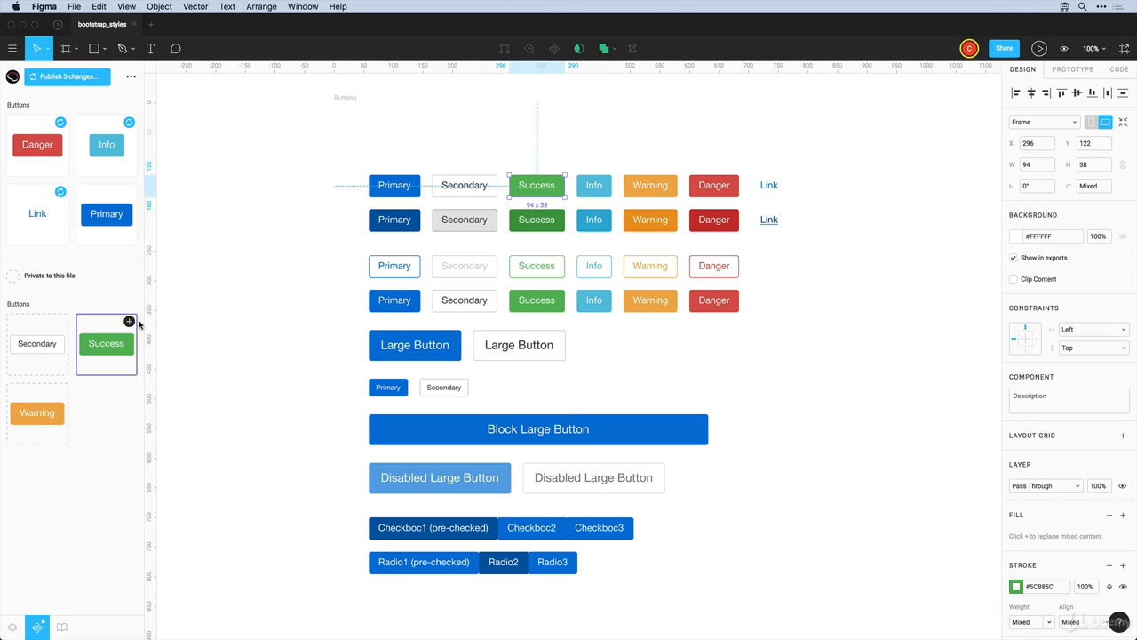
left_click(130, 320)
left_click(49, 405)
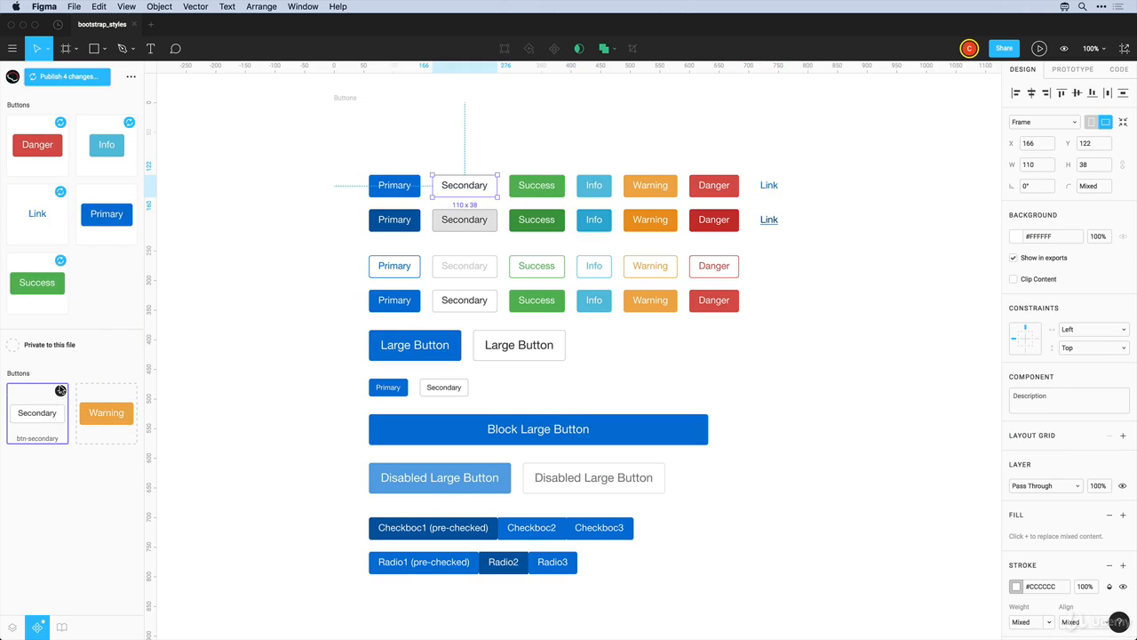
left_click(60, 388)
left_click(50, 408)
left_click(64, 391)
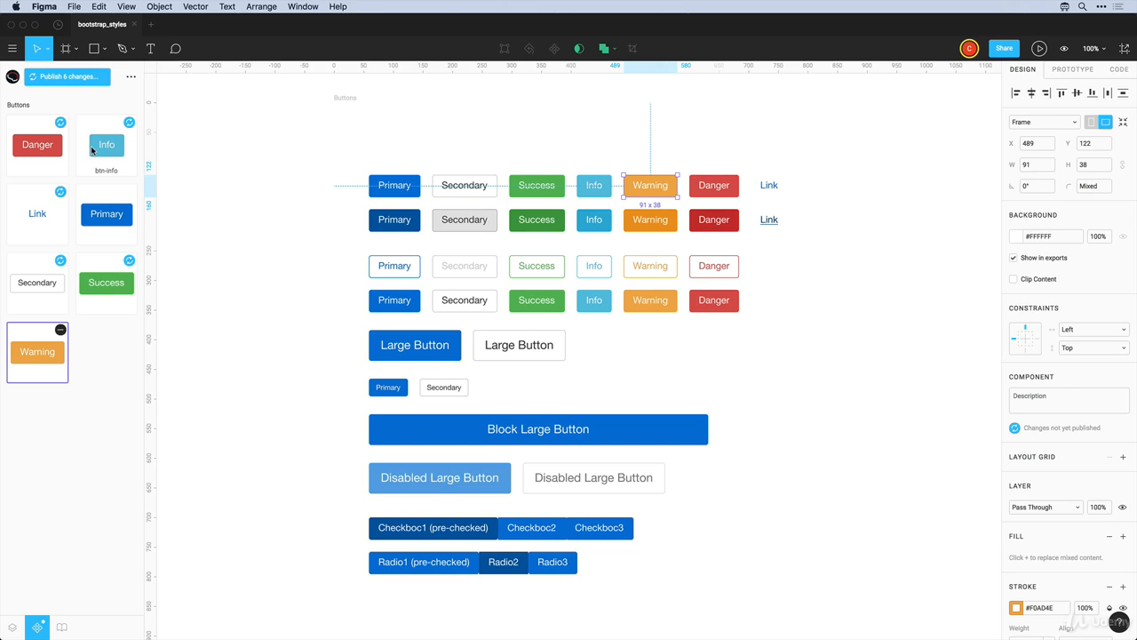
- Review the six pending button component additions and publish them to BRAINSPIN's library
left_click(67, 78)
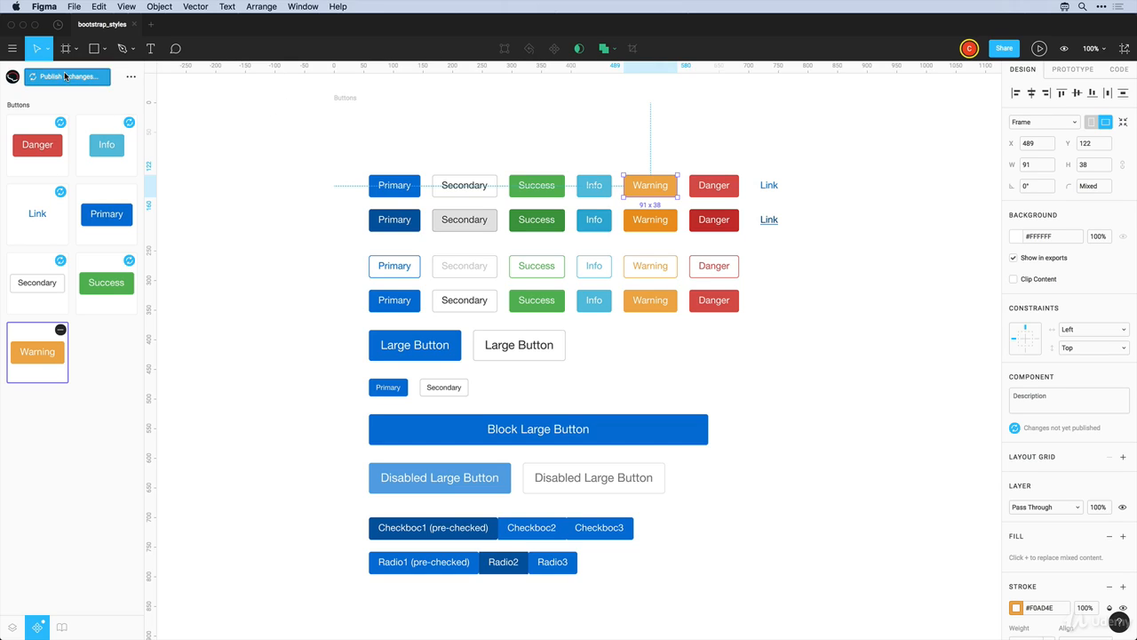
scroll(421, 198, "down", 10)
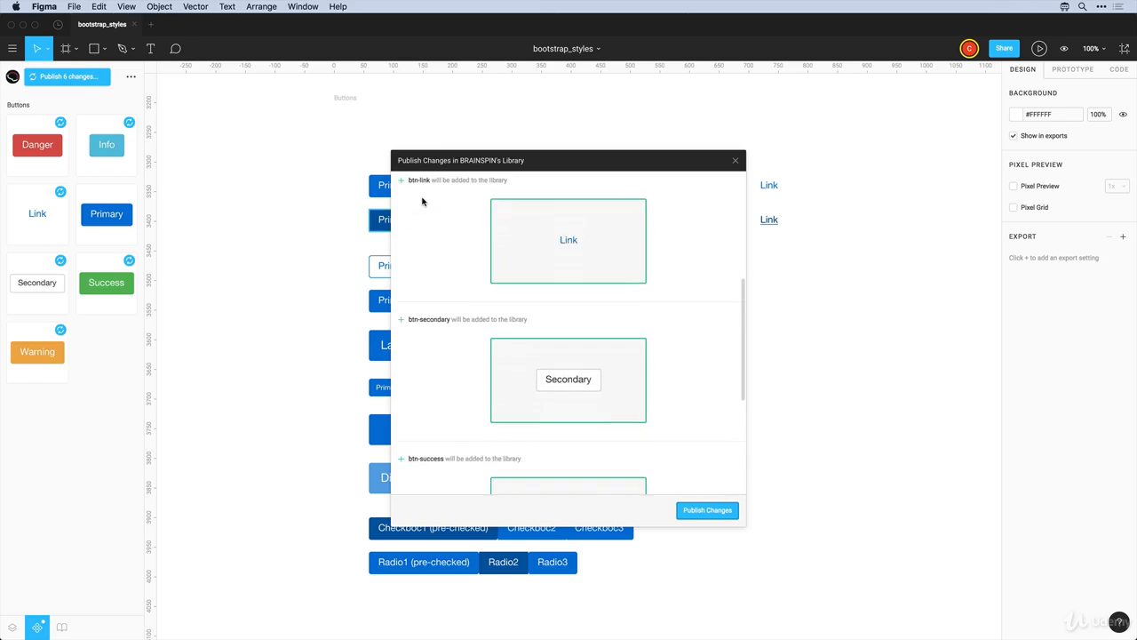
scroll(421, 203, "up", 10)
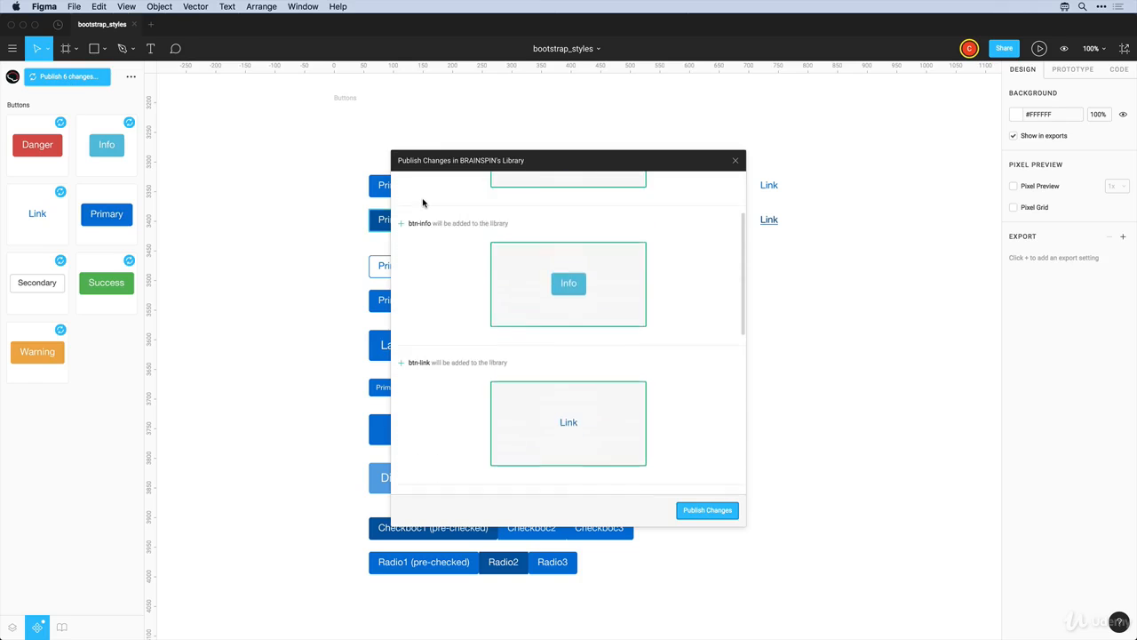
left_click(706, 511)
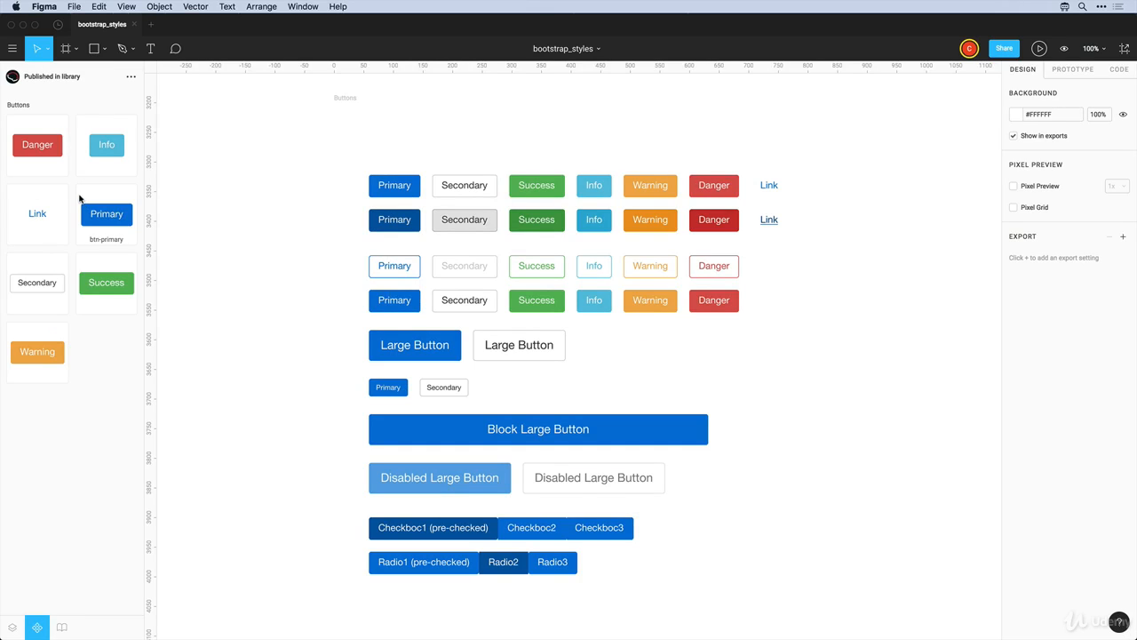
- Create a new design file and add a 1024 x 1024 Desktop frame to it
left_click(152, 27)
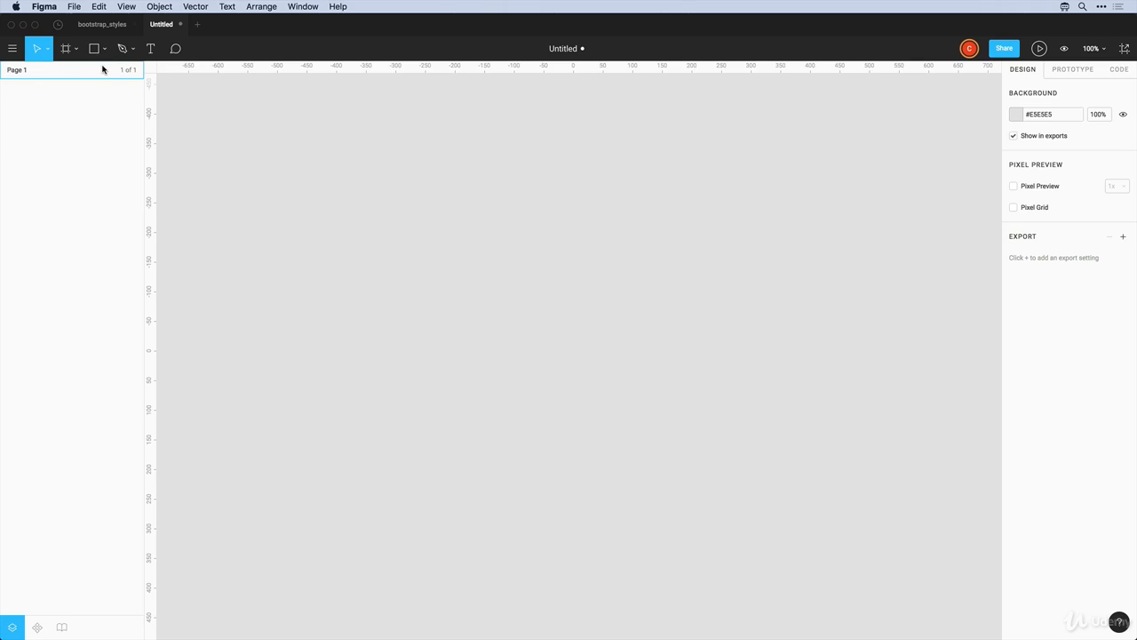
left_click(66, 52)
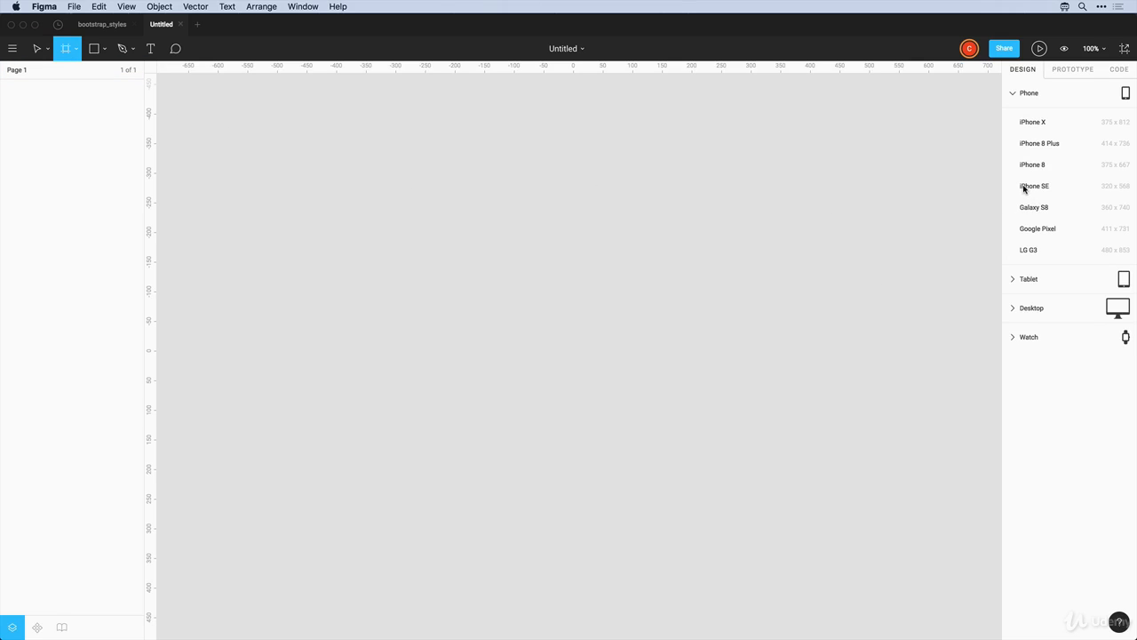
left_click(1014, 308)
left_click(1032, 203)
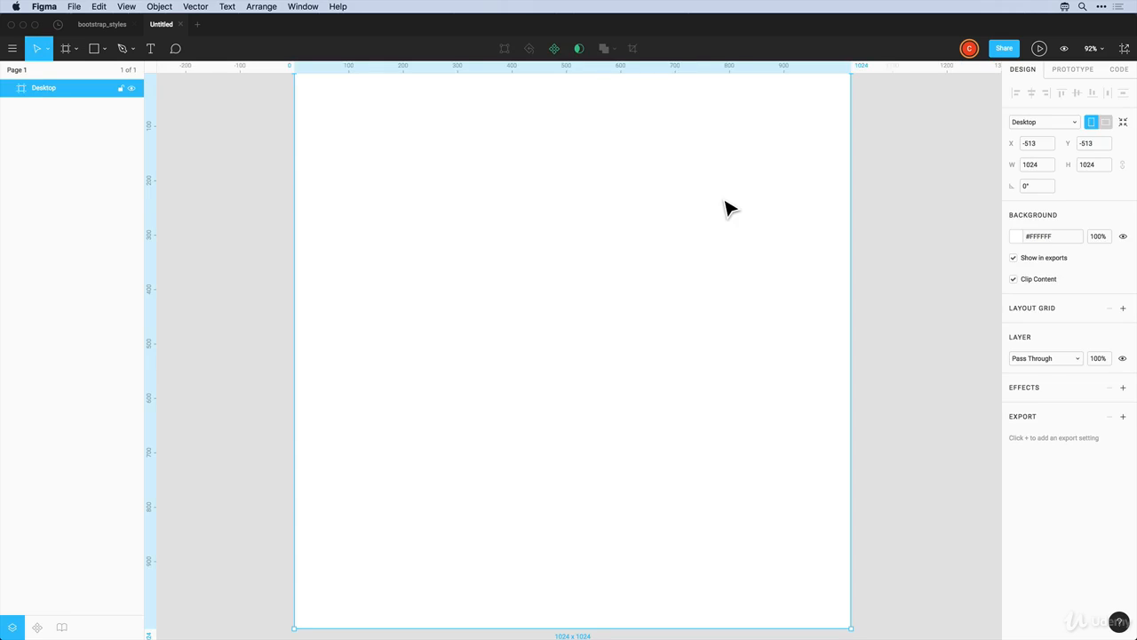
left_click(895, 225)
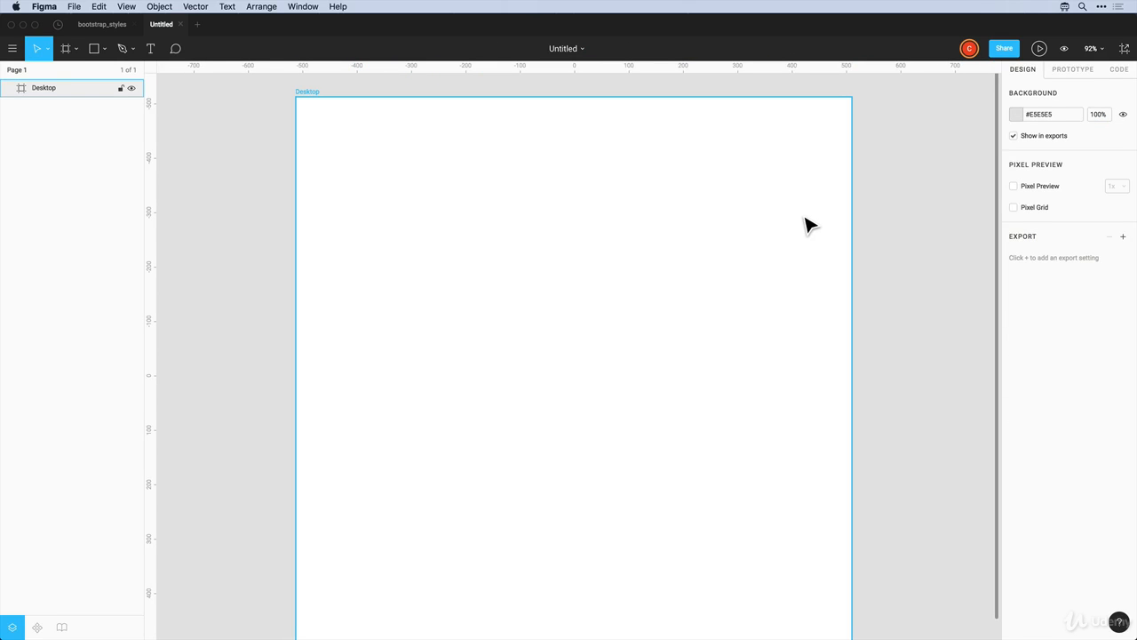
left_click(796, 229)
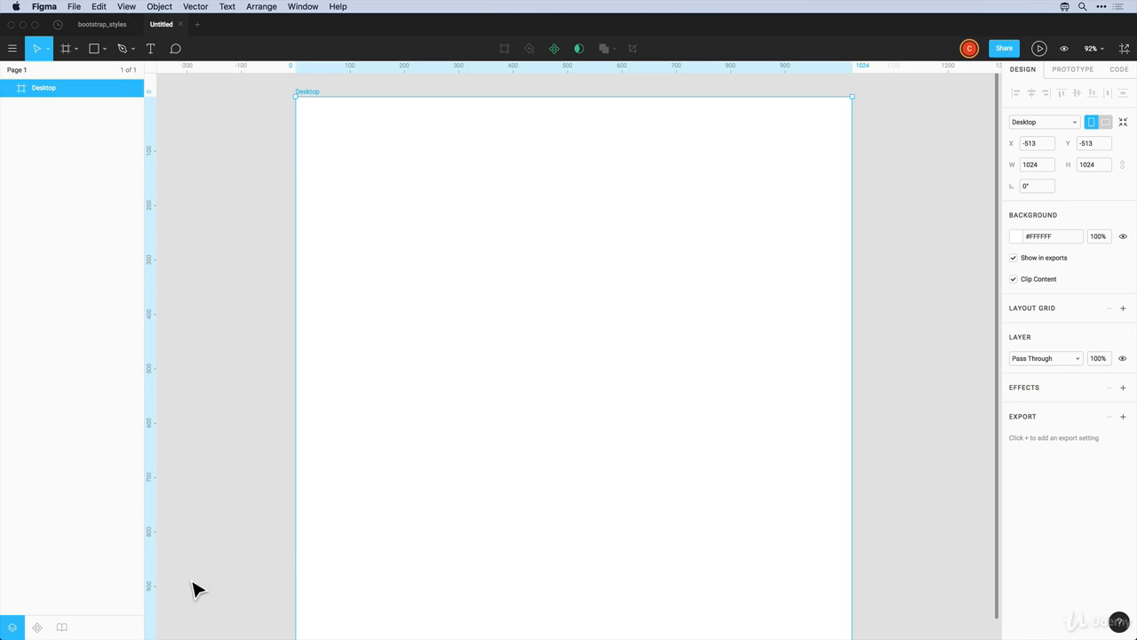
- Place btn-primary from the bootstrap_styles library in the Desktop frame at about X 165, Y 138, with two copies aligned below it
left_click(62, 627)
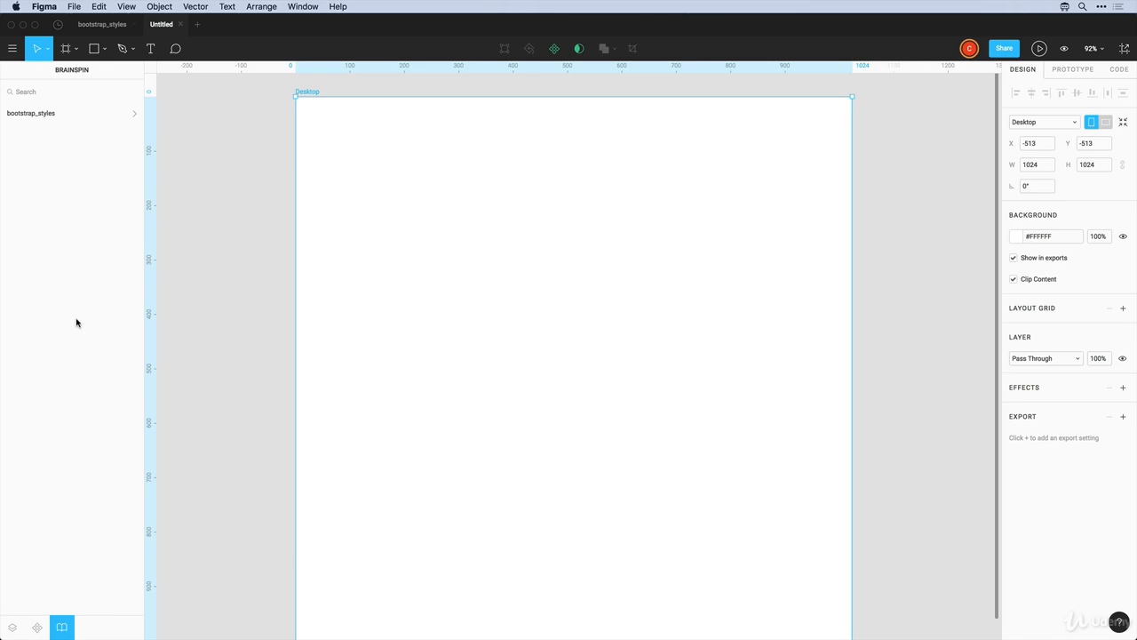
left_click(40, 113)
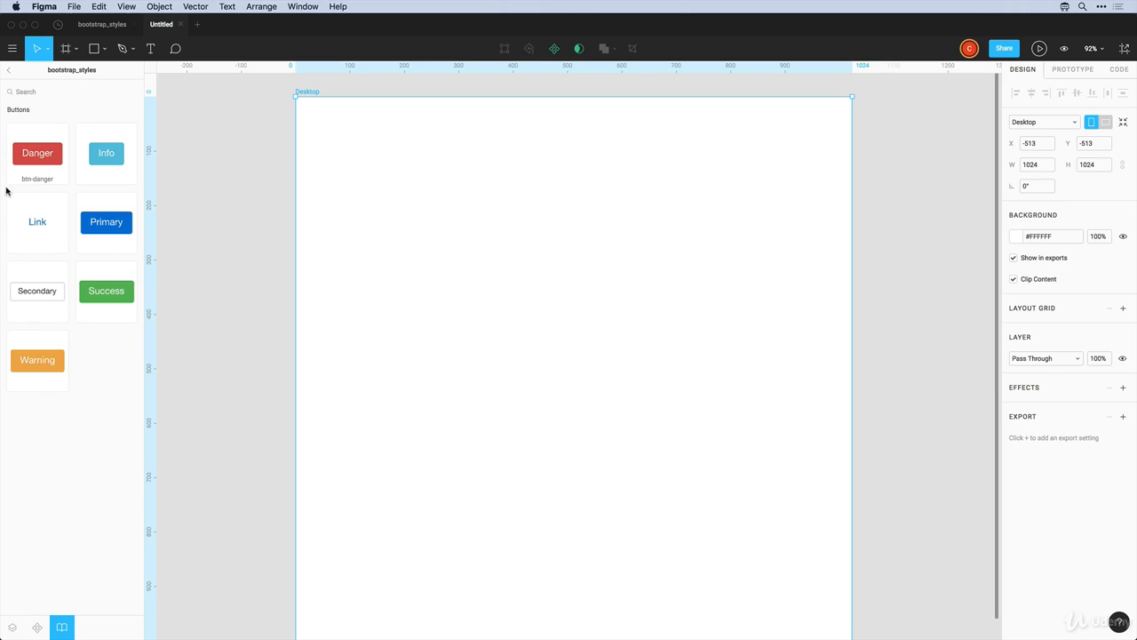
left_click_drag(106, 236, 429, 188)
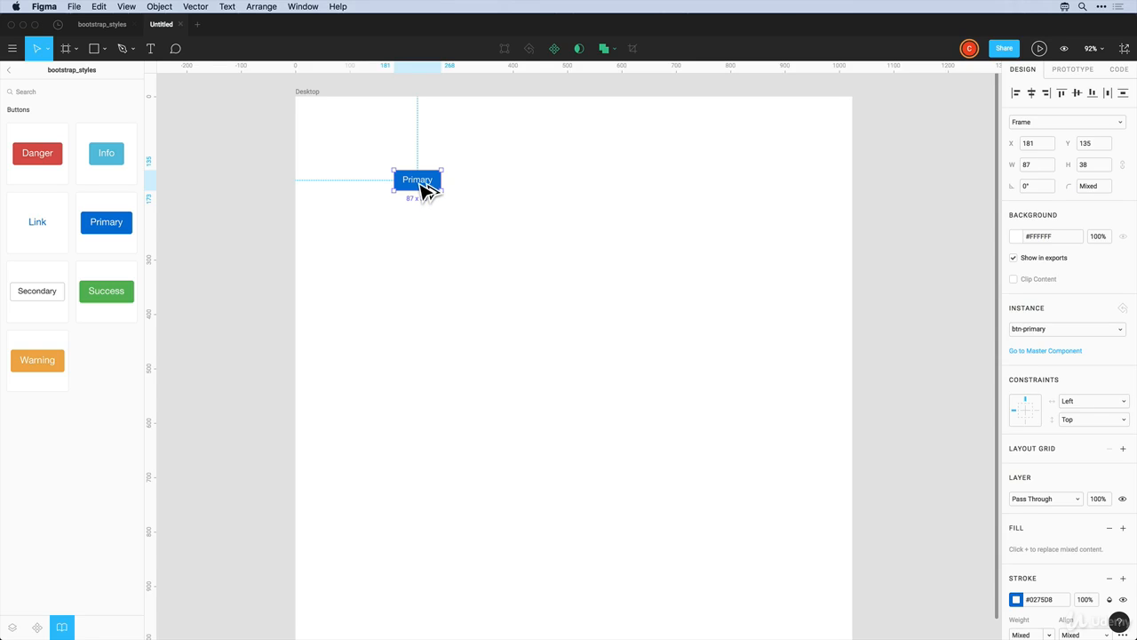
left_click_drag(421, 184, 414, 335, "alt")
left_click_drag(423, 186, 411, 189)
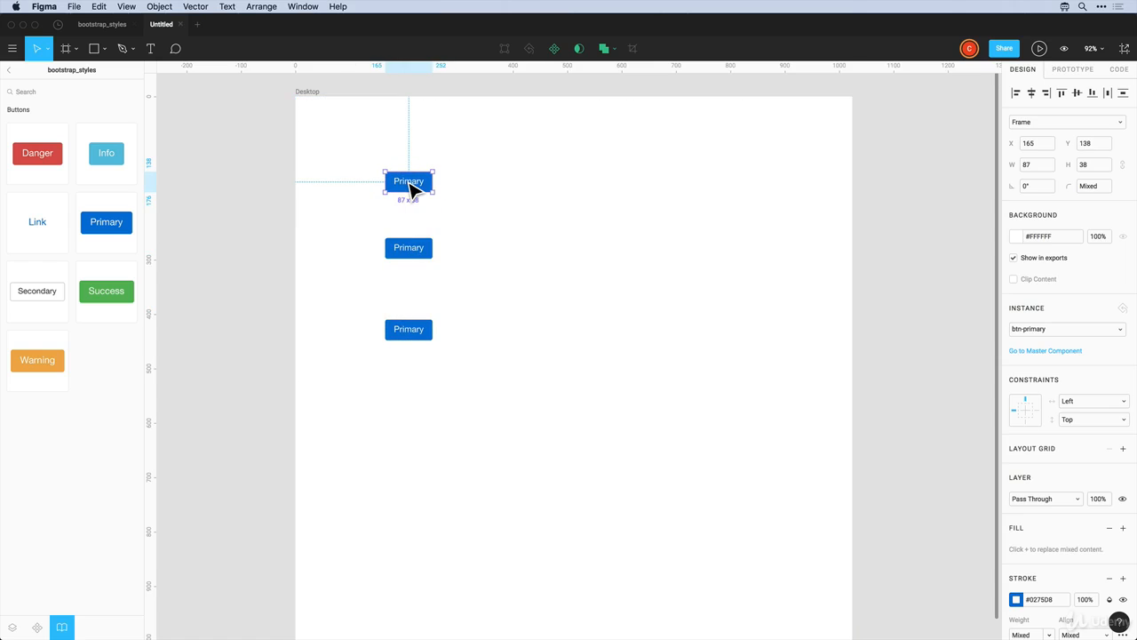
key("Escape")
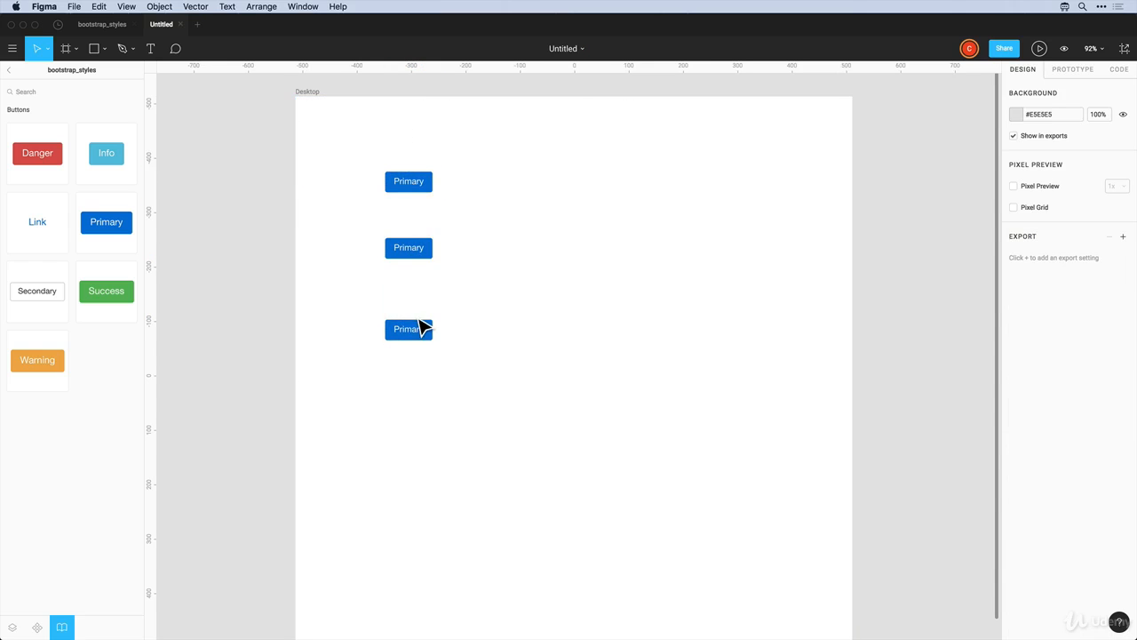
- Change the text label of the uppermost Primary button instance to "Click on me"
double_click(395, 191)
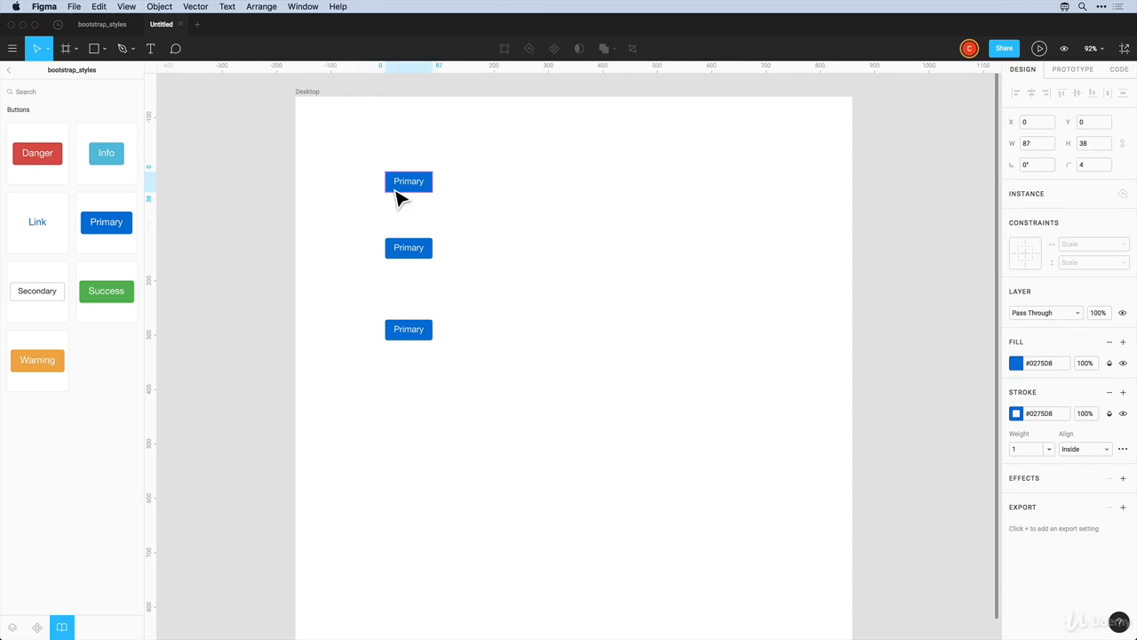
left_click(11, 627)
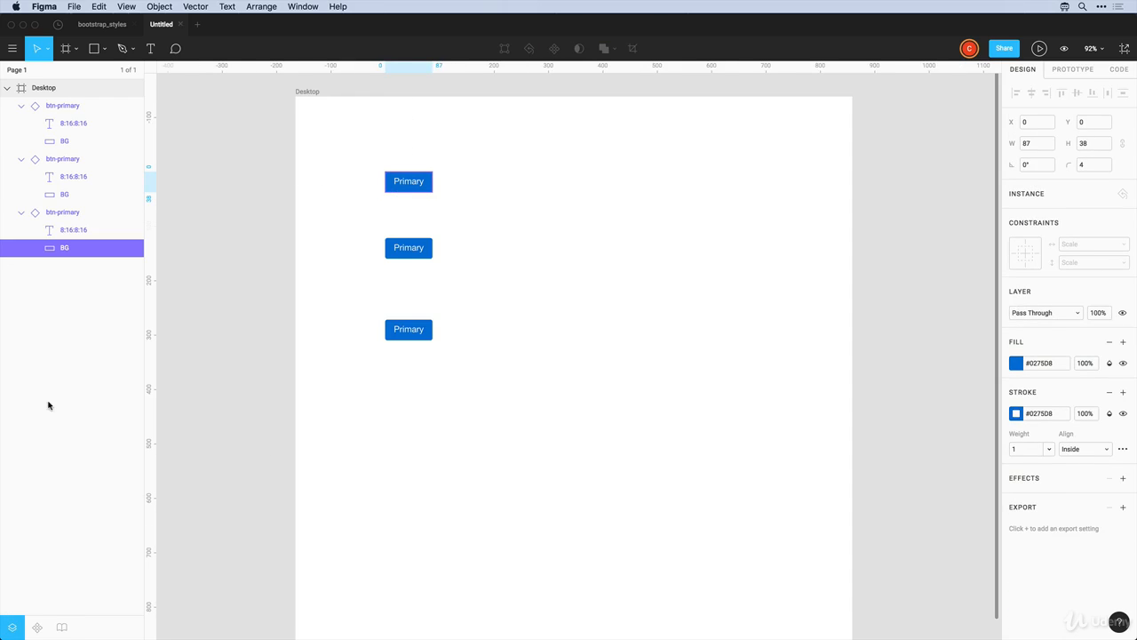
left_click(69, 230)
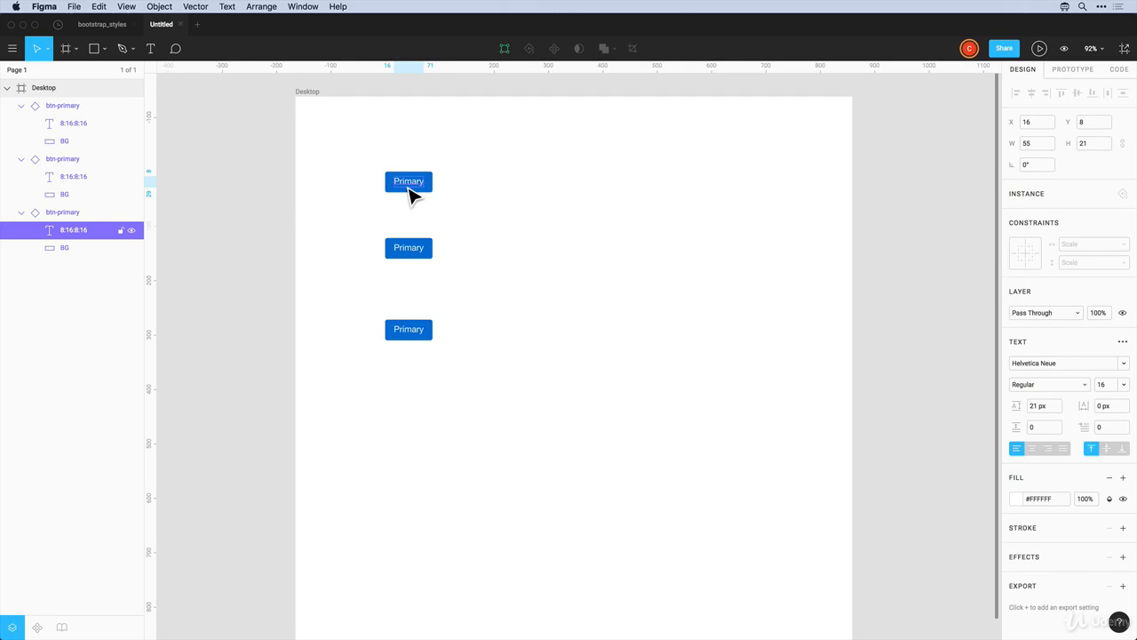
double_click(406, 181)
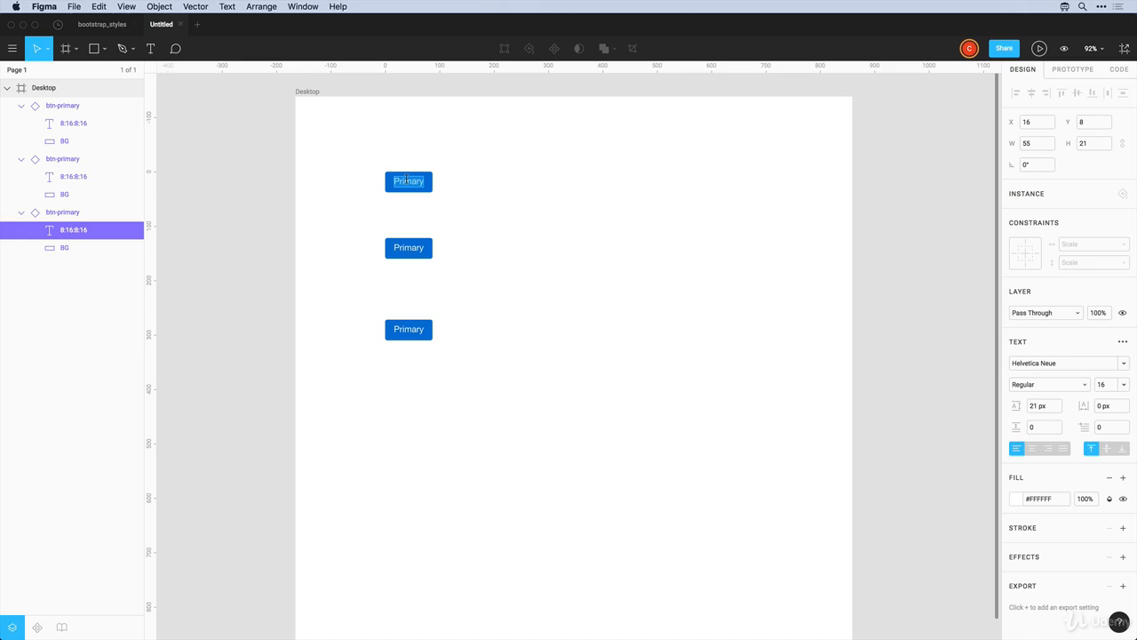
type("Click on")
left_click(441, 144)
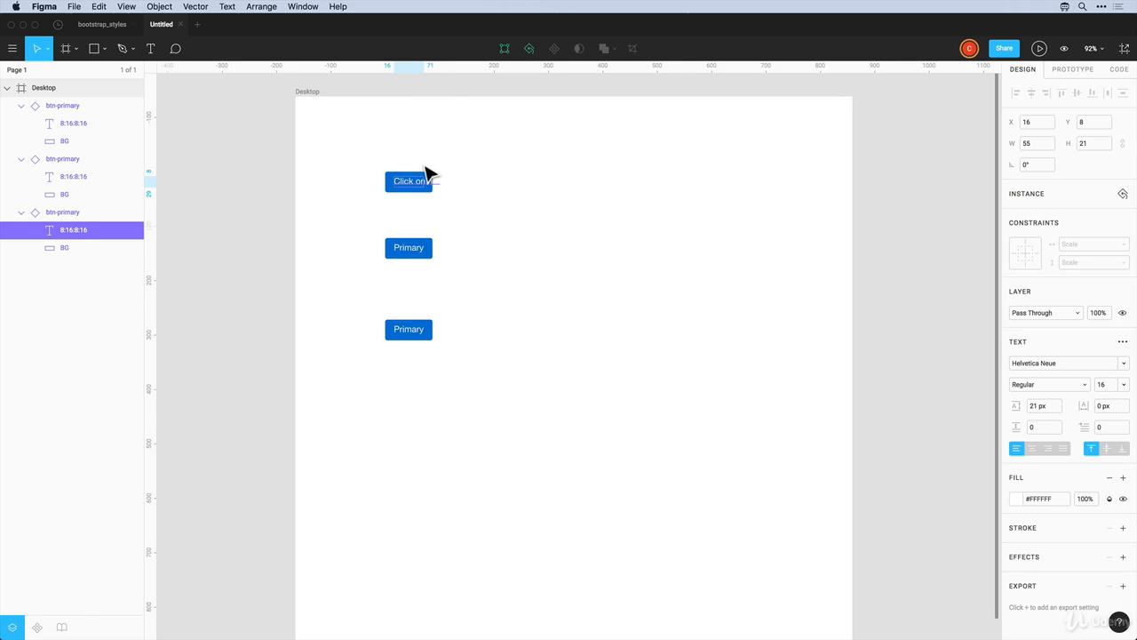
- Widen the "Click on me" button instance to 136 px so its label fits
left_click(432, 157)
left_click(426, 182)
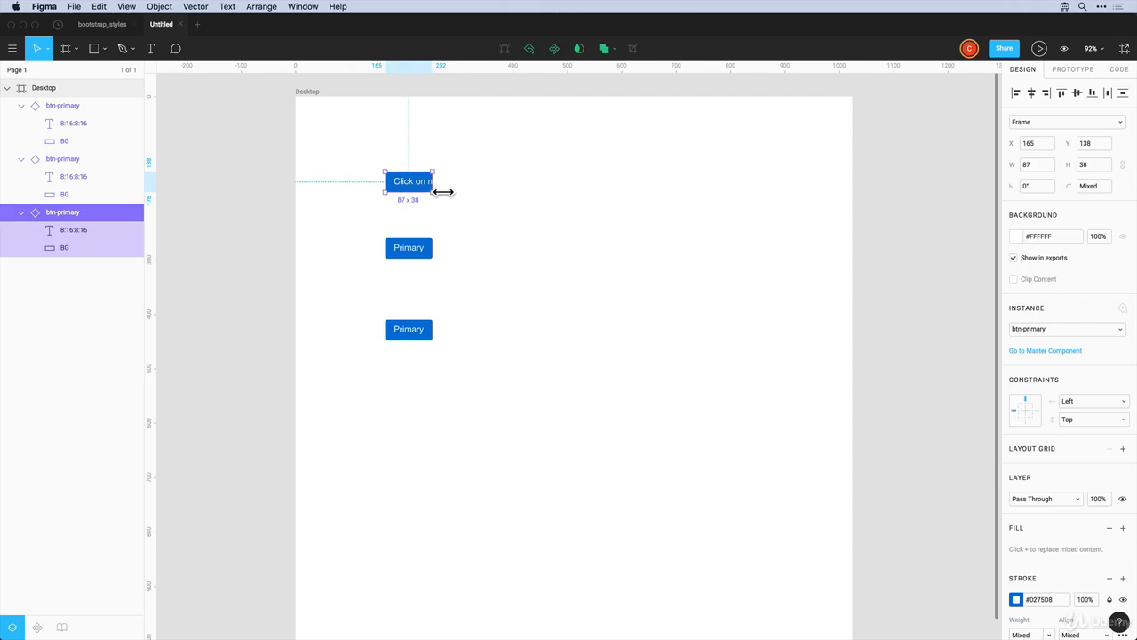
mouse_move(442, 190)
left_mouse_down()
mouse_move(484, 193)
mouse_move(459, 190)
left_mouse_up()
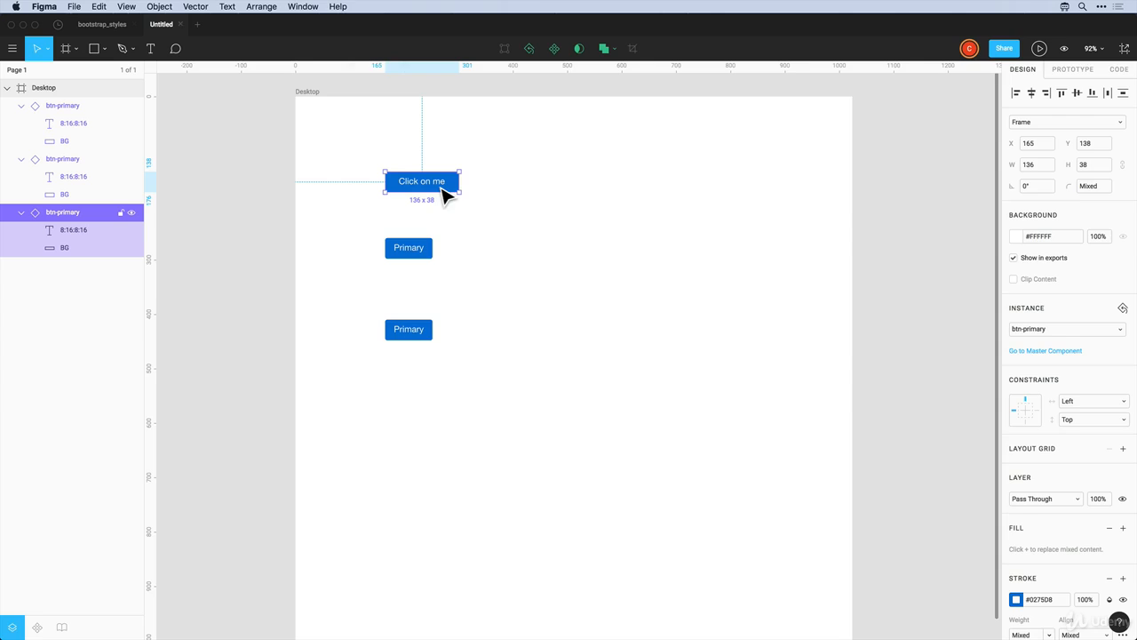
- Go to the btn-primary master component and set its background shape's fill to the green #219653
left_click(1029, 352)
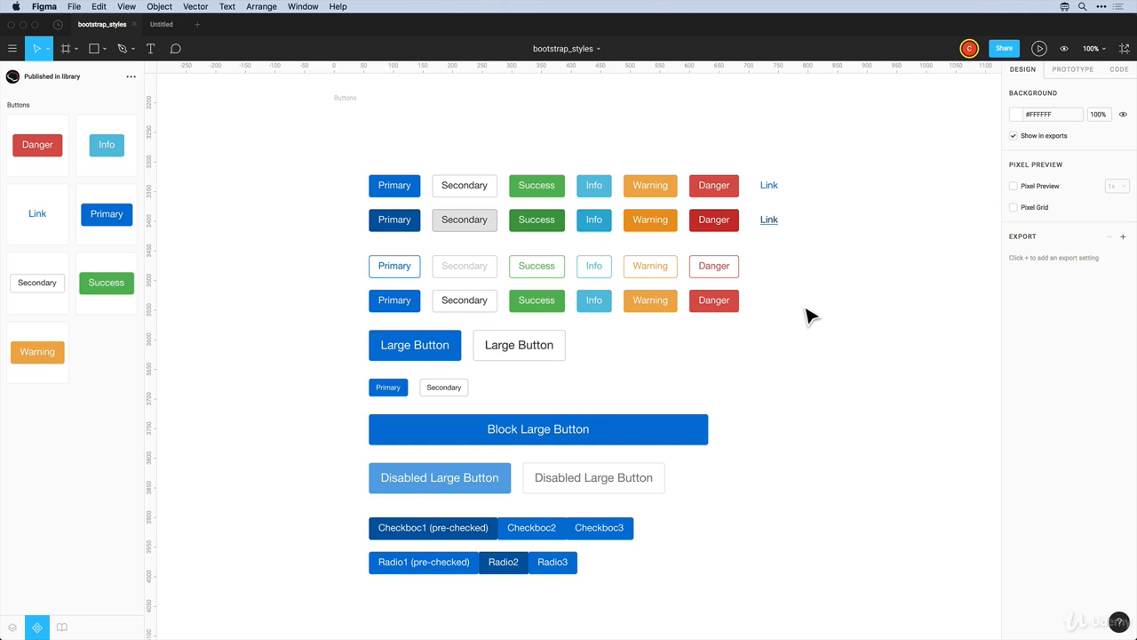
left_click(413, 191)
double_click(419, 200)
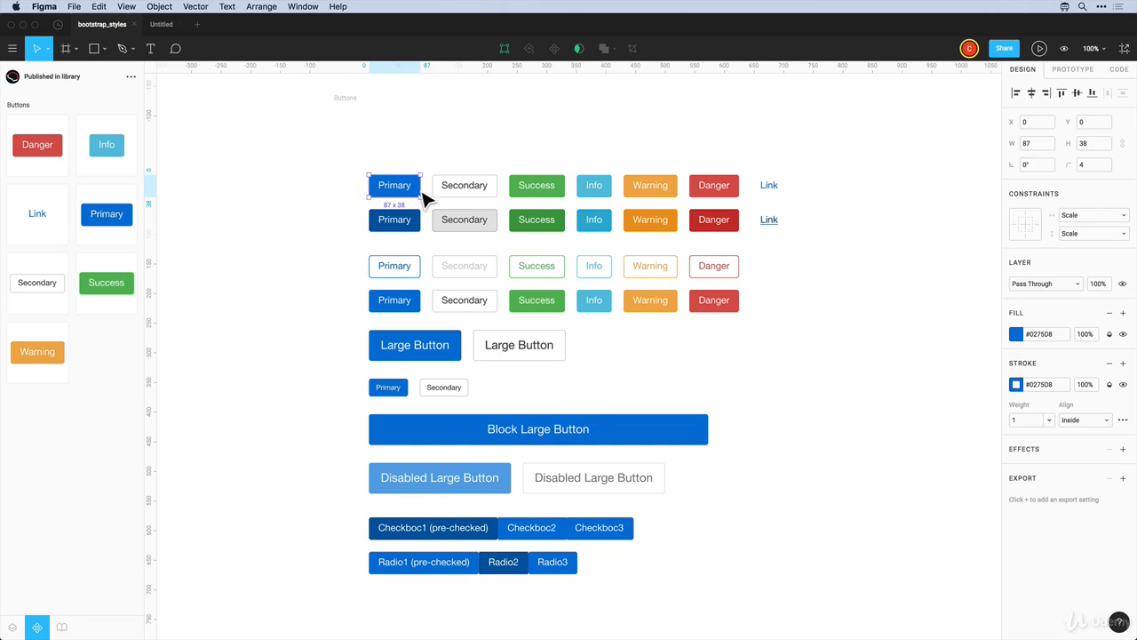
left_click(1016, 335)
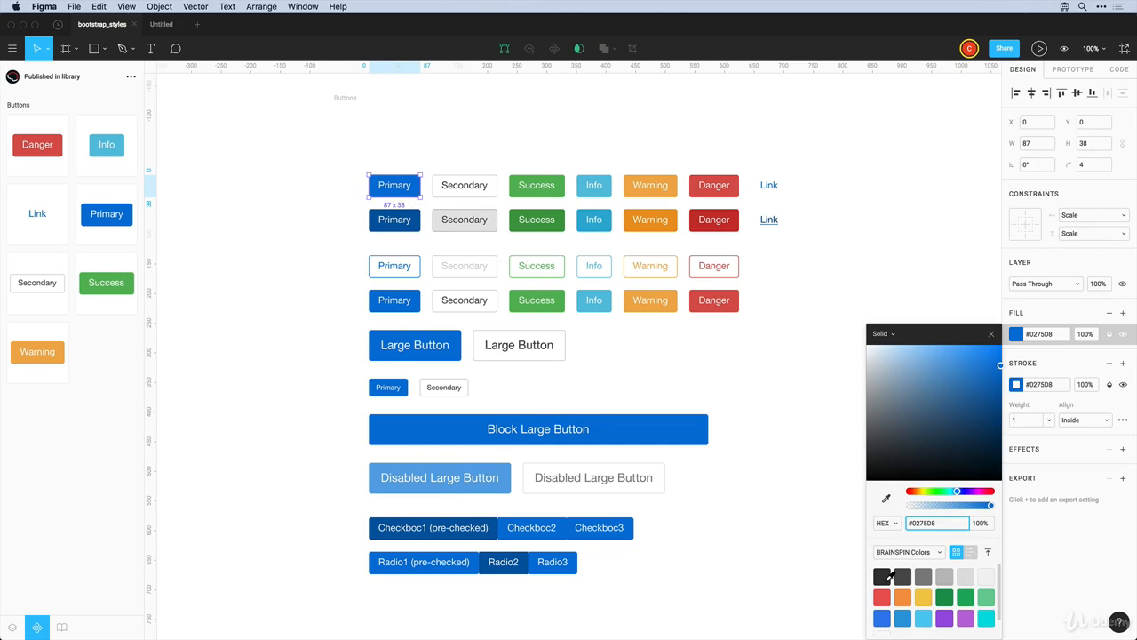
left_click(962, 597)
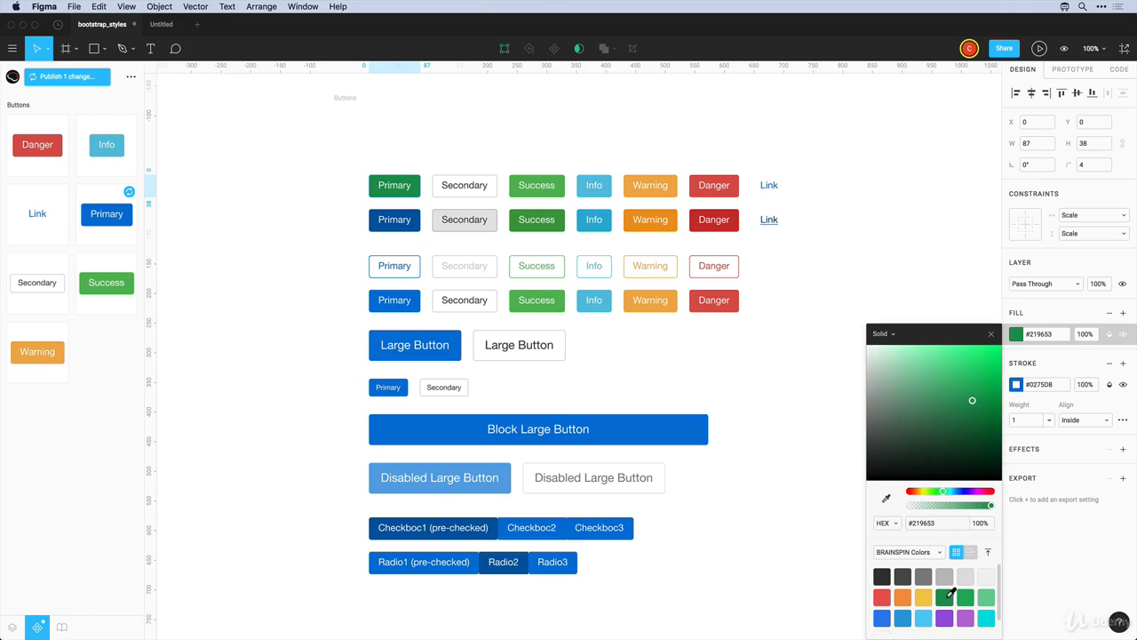
- Check the instances in the Untitled file, then publish the recolored btn-primary from bootstrap_styles to BRAINSPIN's library
left_click(161, 24)
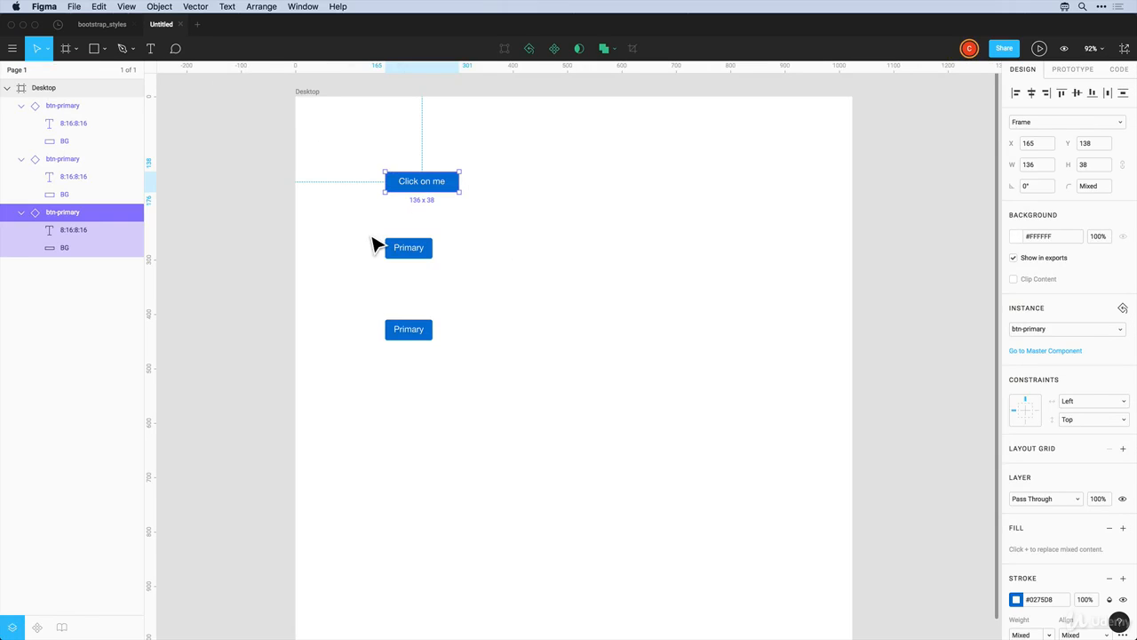
left_click(103, 25)
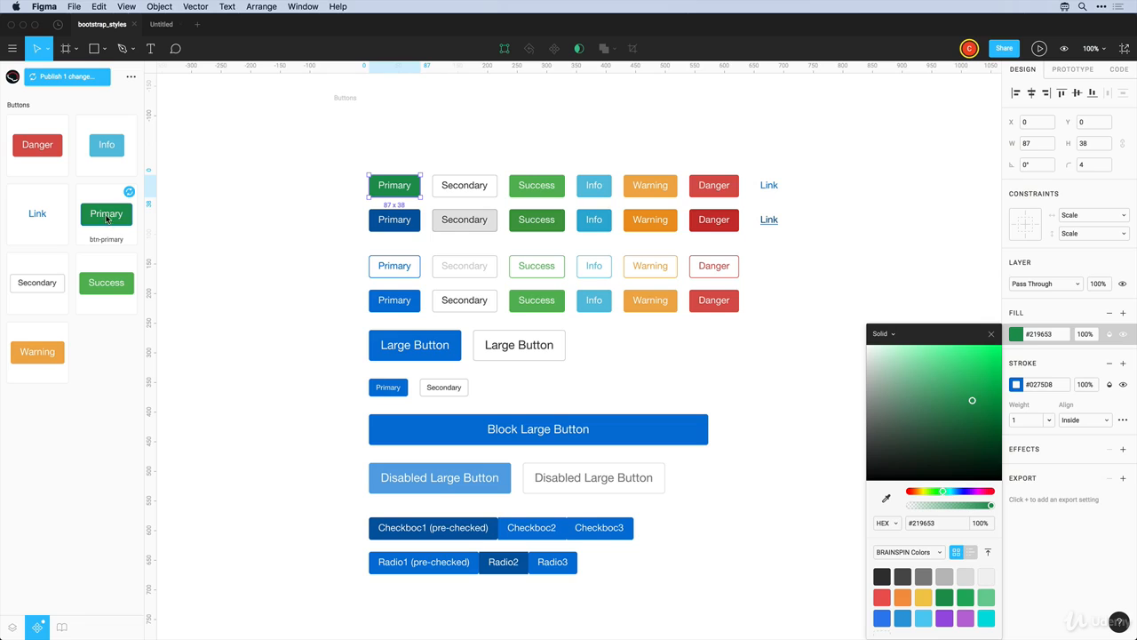
left_click(71, 78)
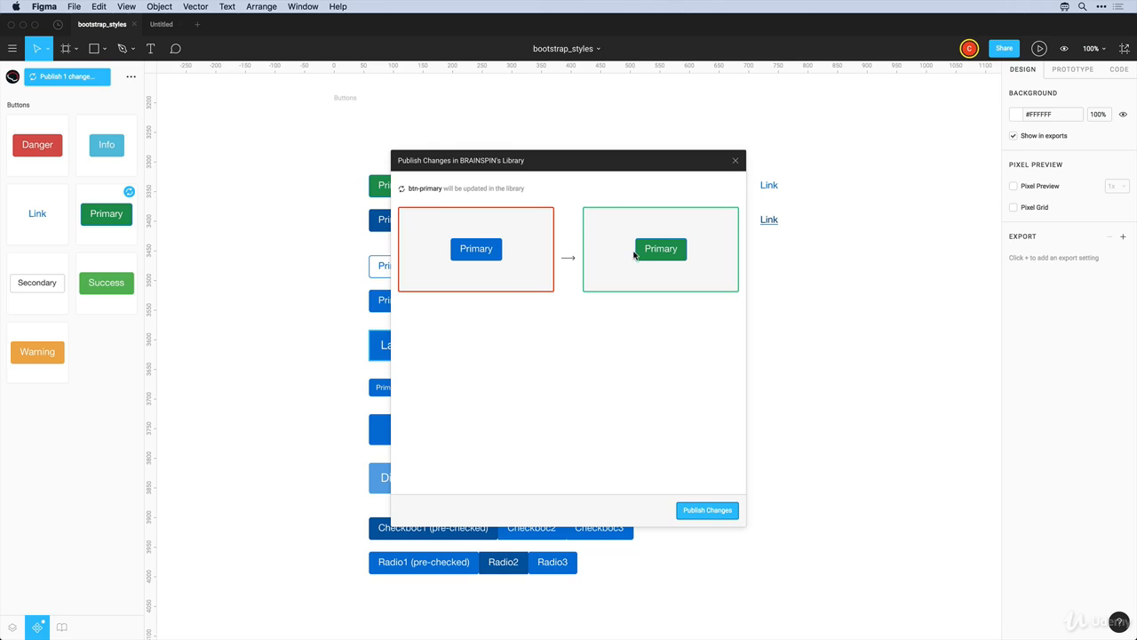
left_click(707, 511)
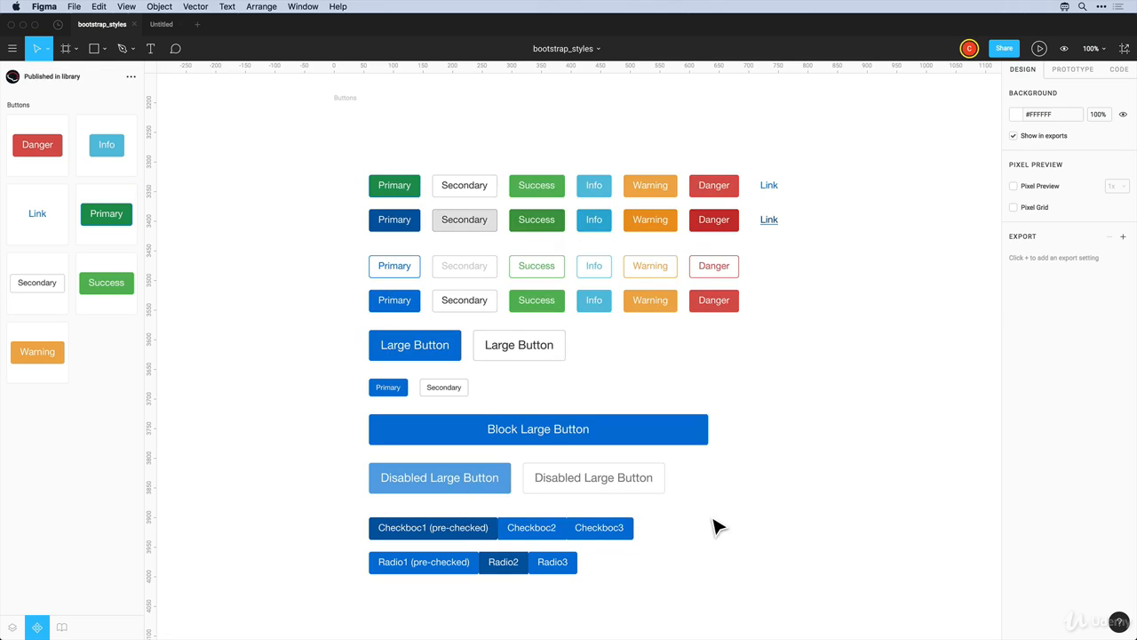
- Return to the Untitled file, dismiss the component updates notice and open the bootstrap_styles team library
left_click(161, 23)
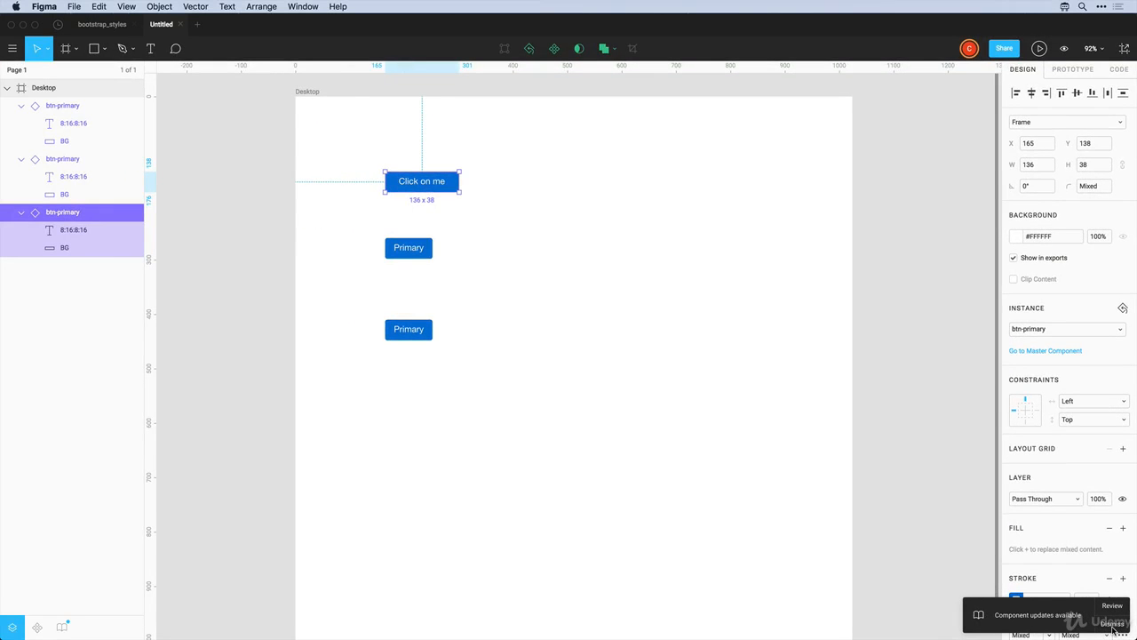
left_click(1113, 624)
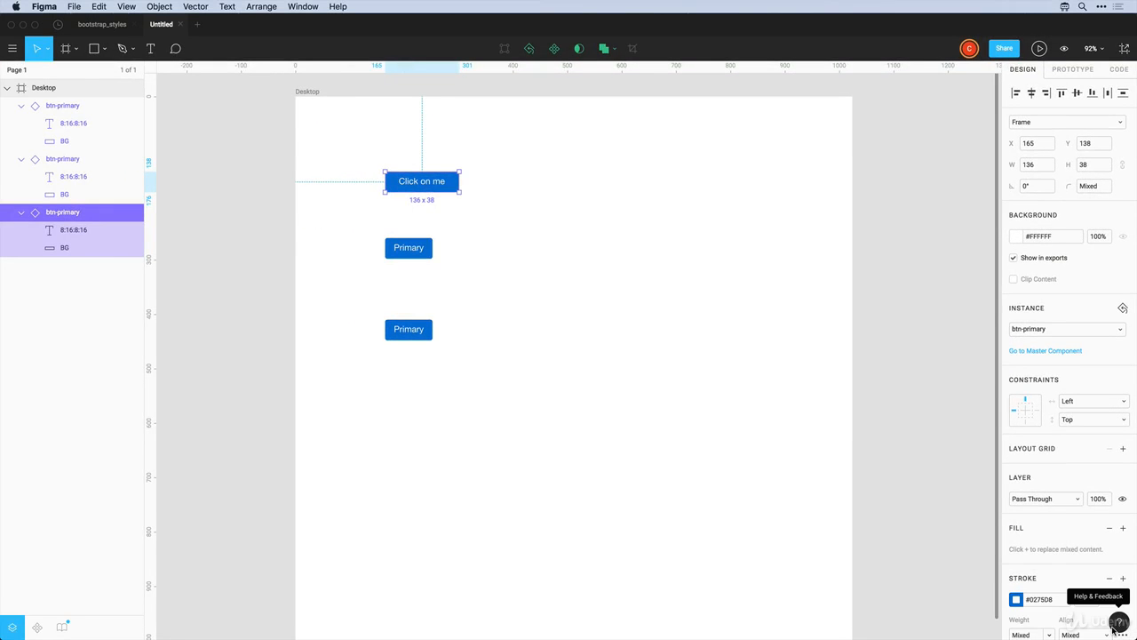
left_click(624, 342)
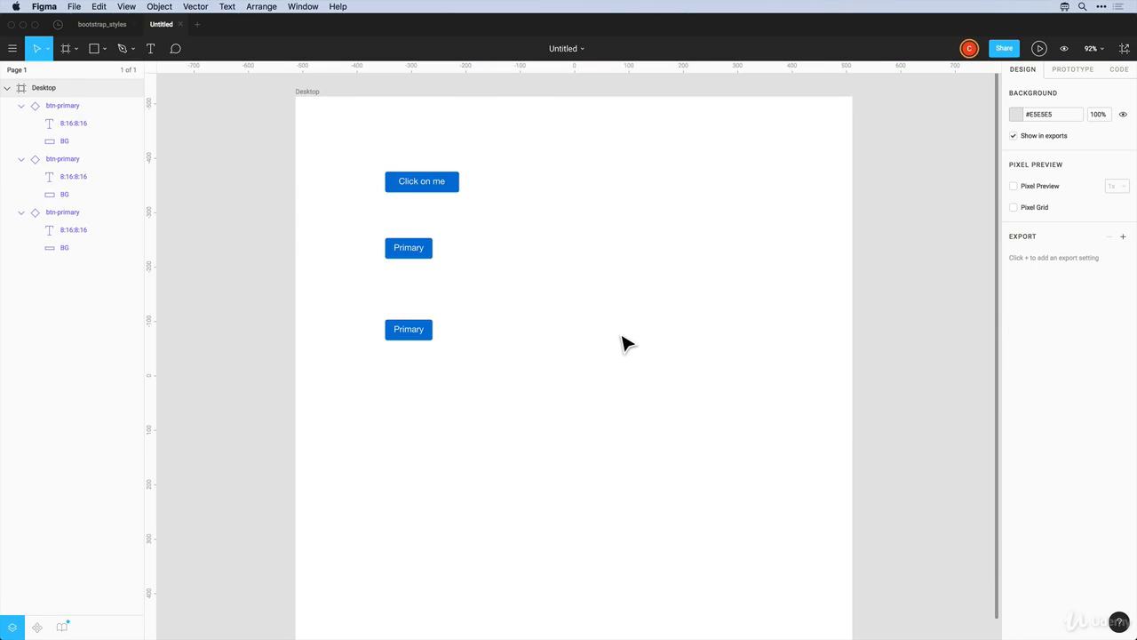
left_click(402, 194)
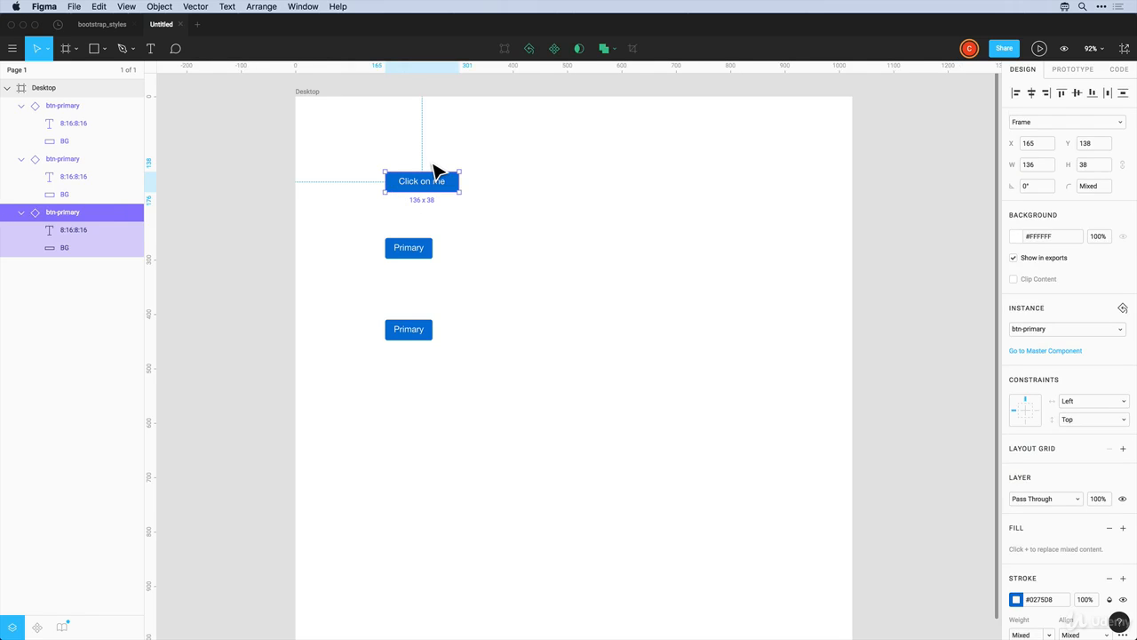
left_click(402, 202)
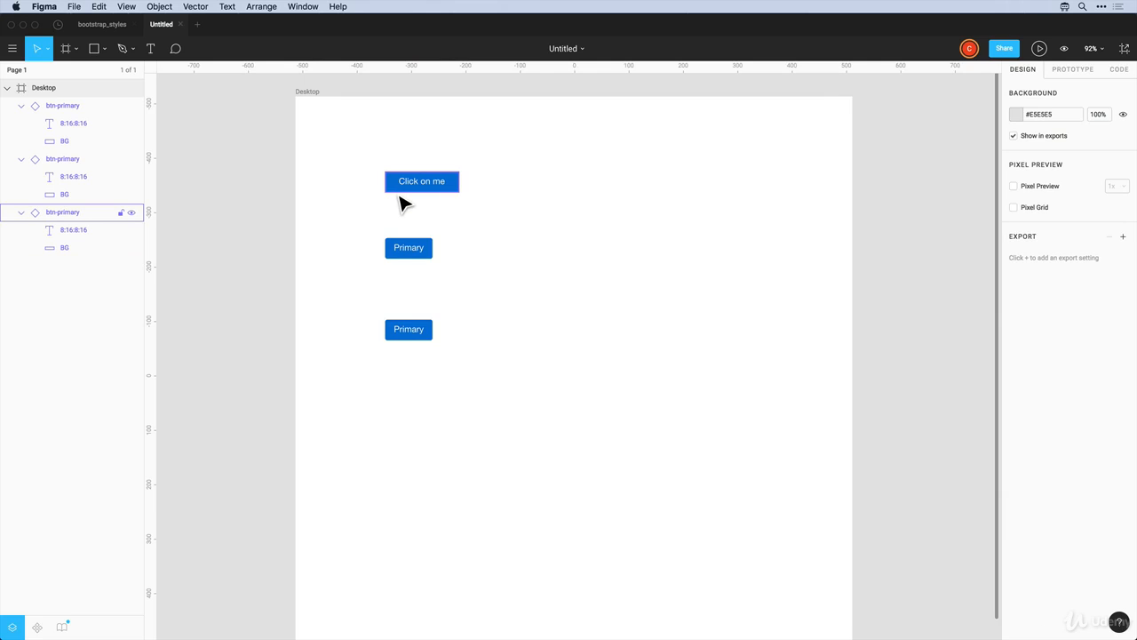
left_click(62, 628)
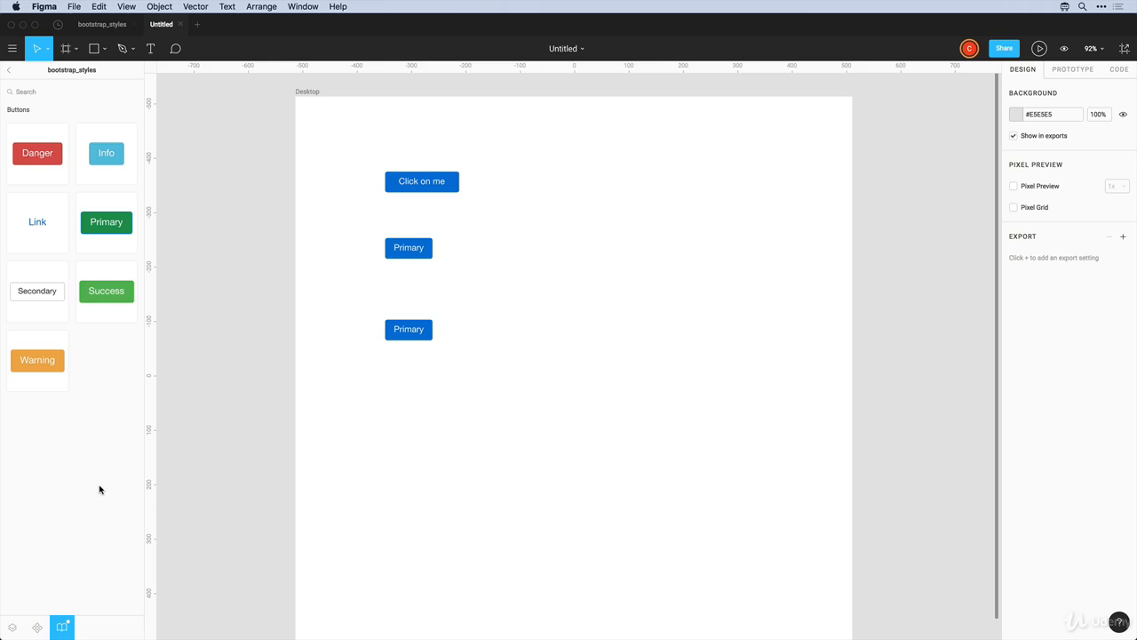
- Review the available BRAINSPIN library update and apply the btn-primary update to the instances in the Untitled file
left_click(8, 71)
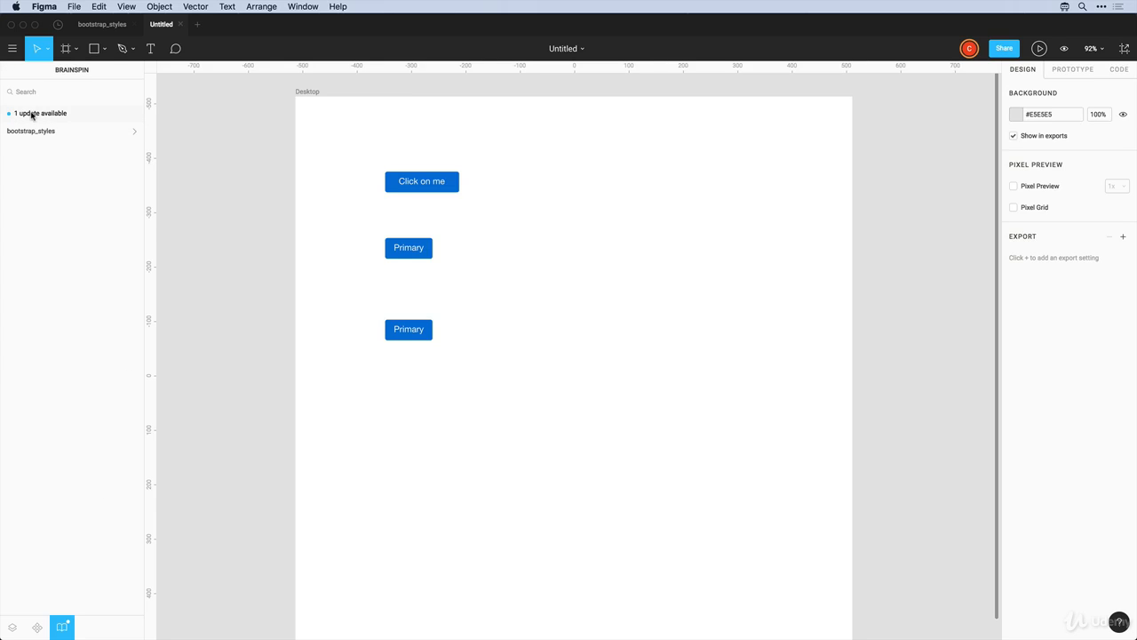
left_click(62, 118)
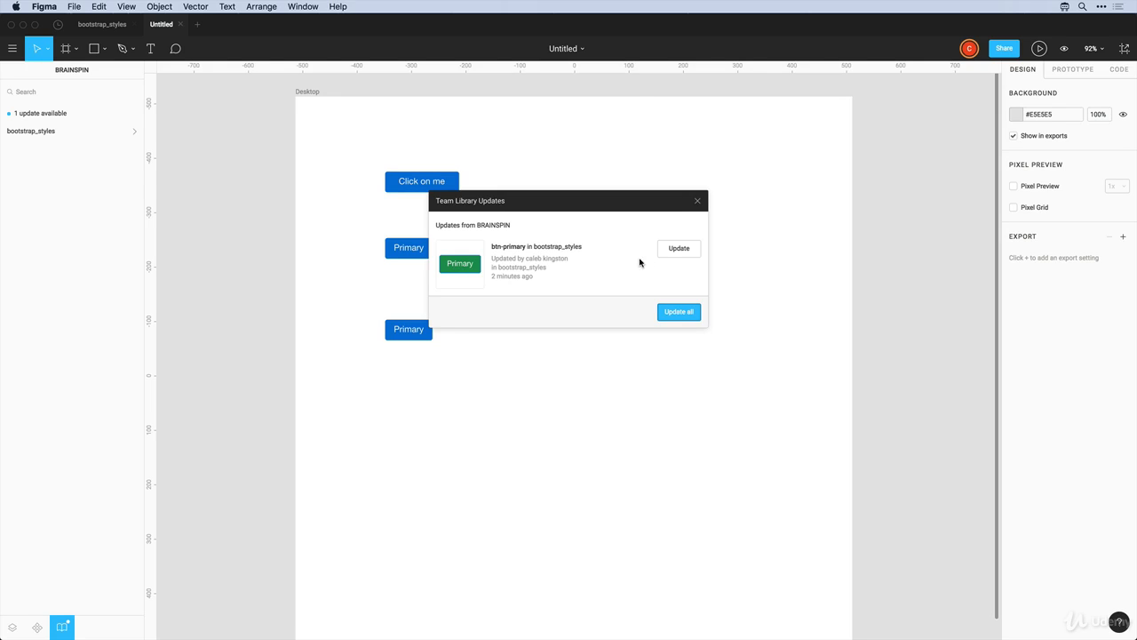
left_click(679, 249)
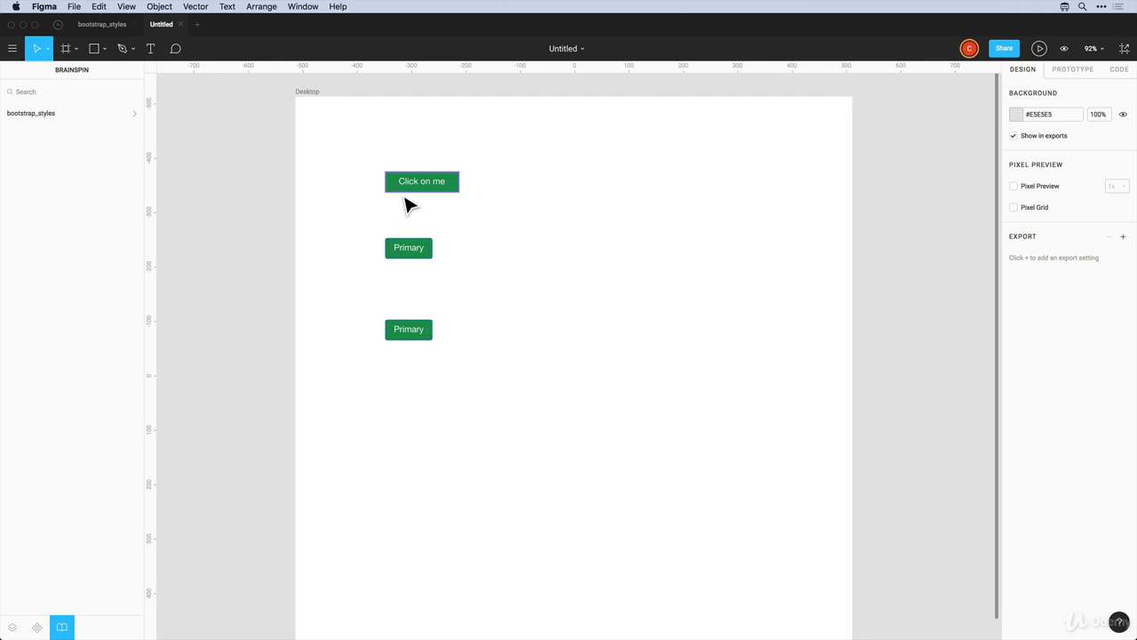
- In bootstrap_styles, set the stroke of the btn-primary master component's background shape to the green #219653 from BRAINSPIN Colors
left_click(102, 25)
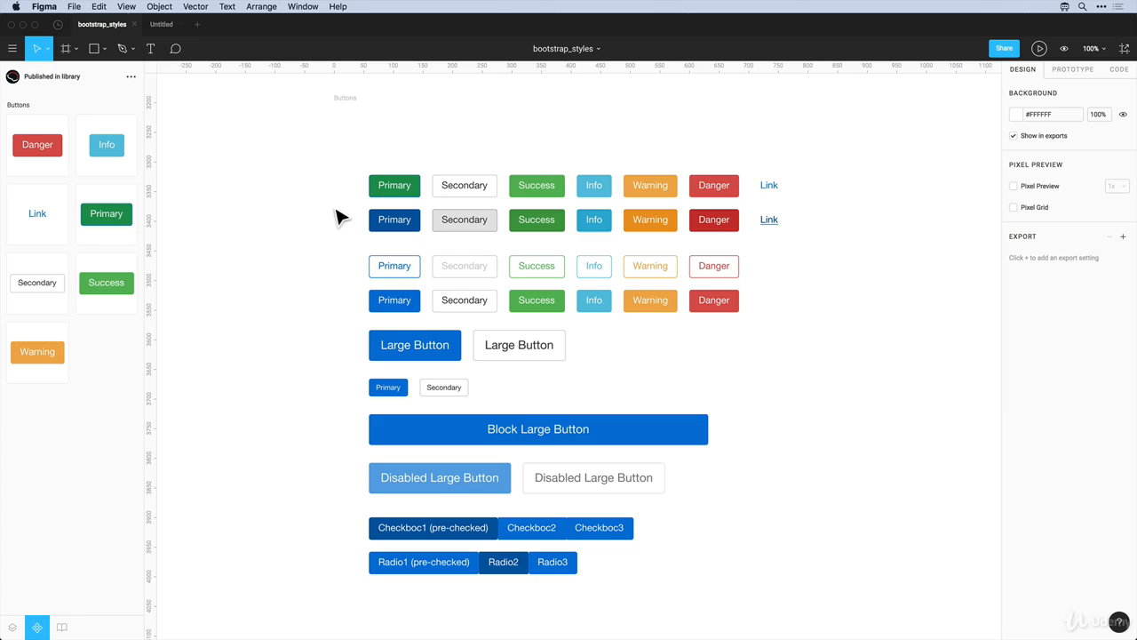
left_click(382, 195)
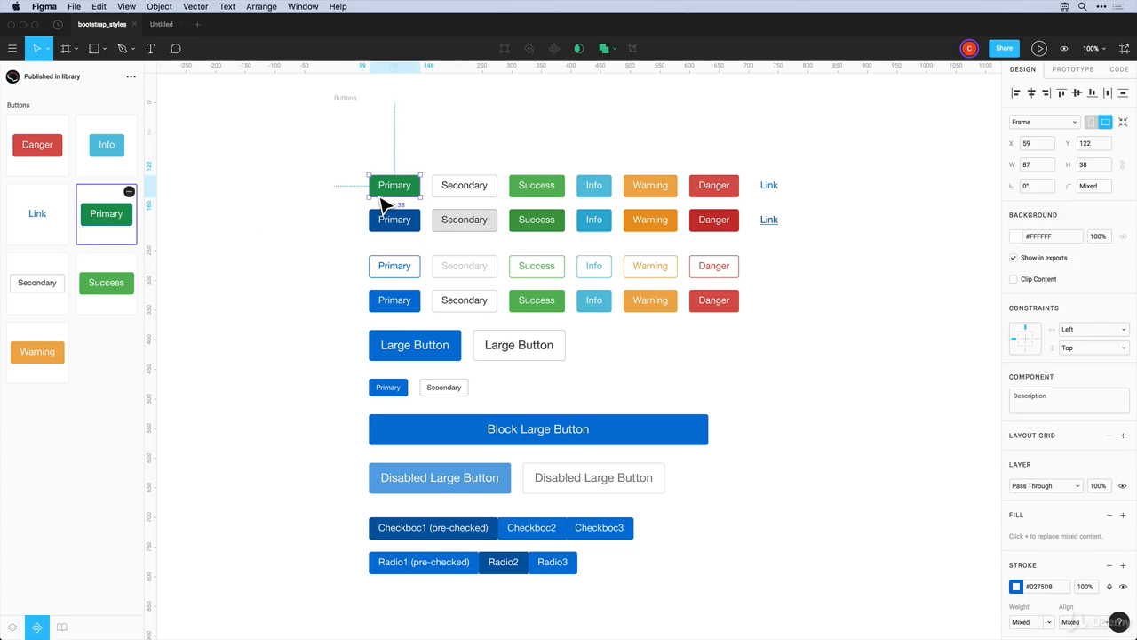
left_click(382, 200)
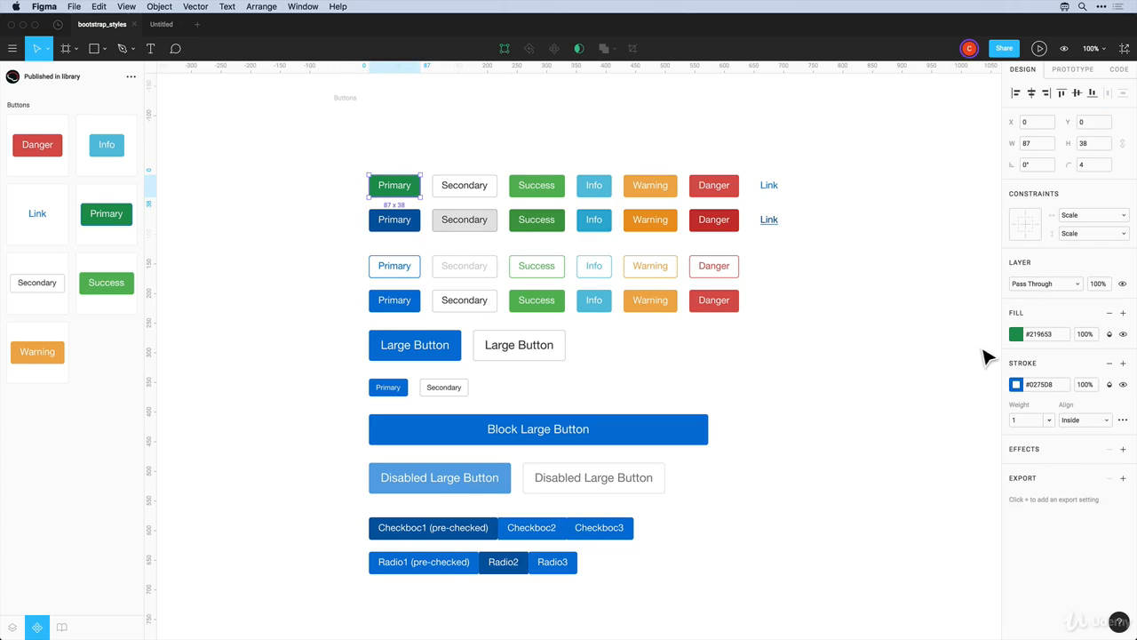
left_click(1015, 385)
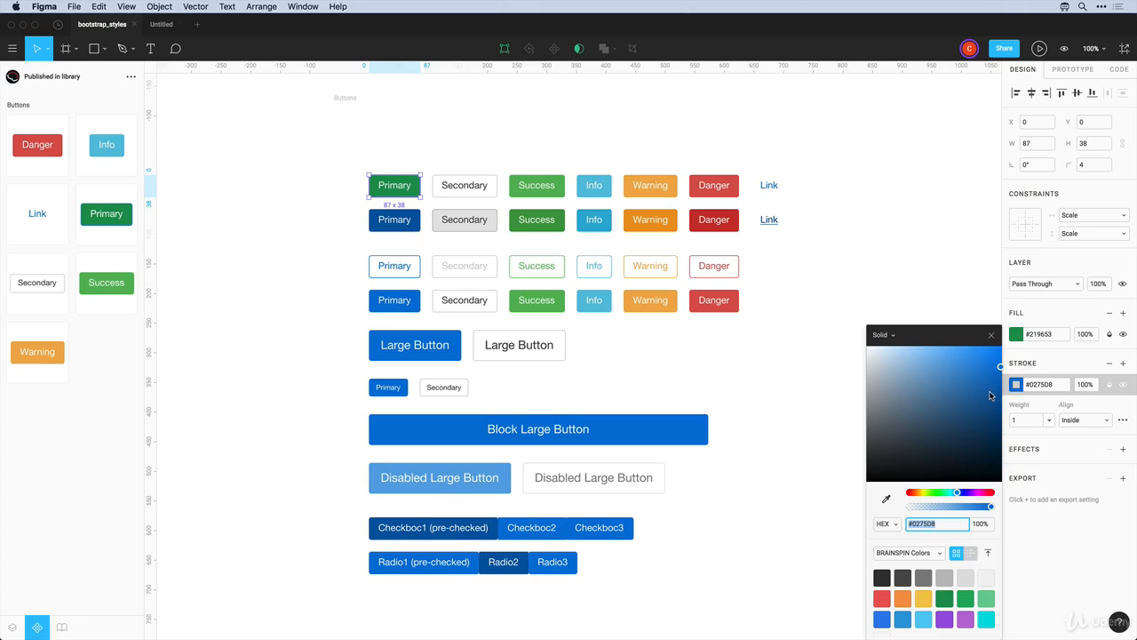
left_click(986, 597)
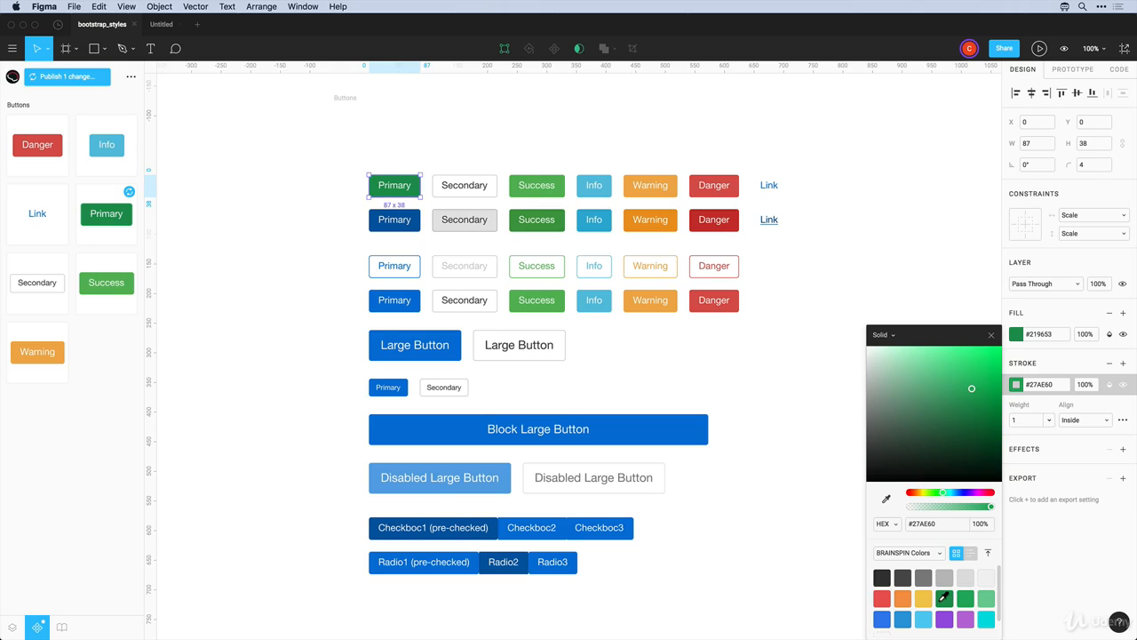
left_click(943, 598)
- Publish the btn-primary stroke change to BRAINSPIN's library and apply all component updates in the Untitled file
left_click(71, 79)
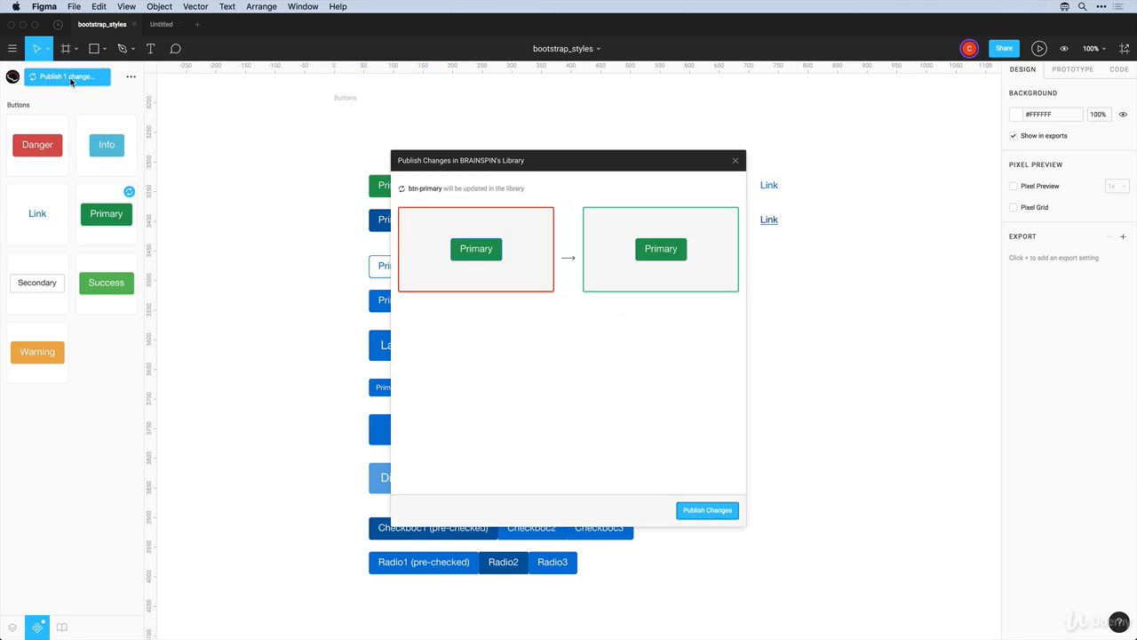
left_click(695, 510)
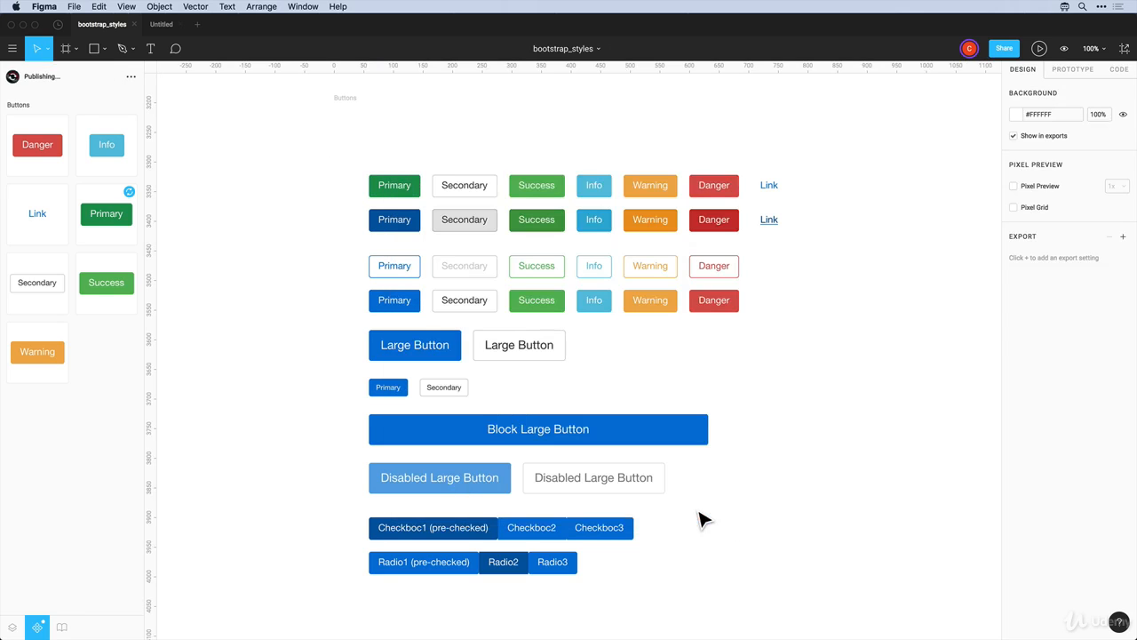
left_click(161, 24)
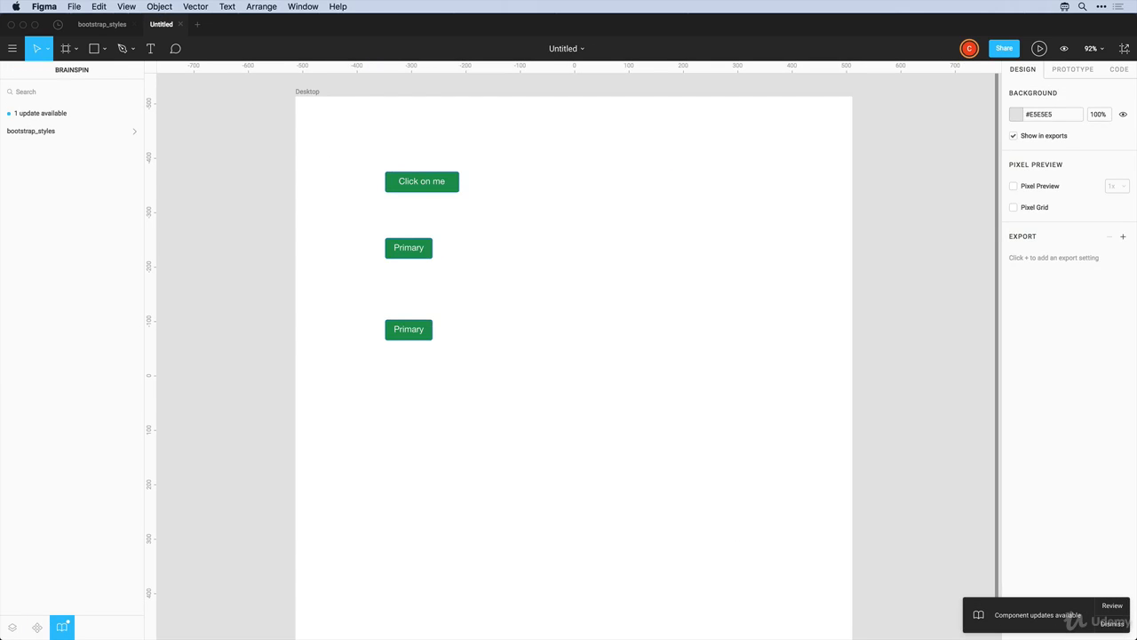
left_click(1111, 606)
left_click(678, 312)
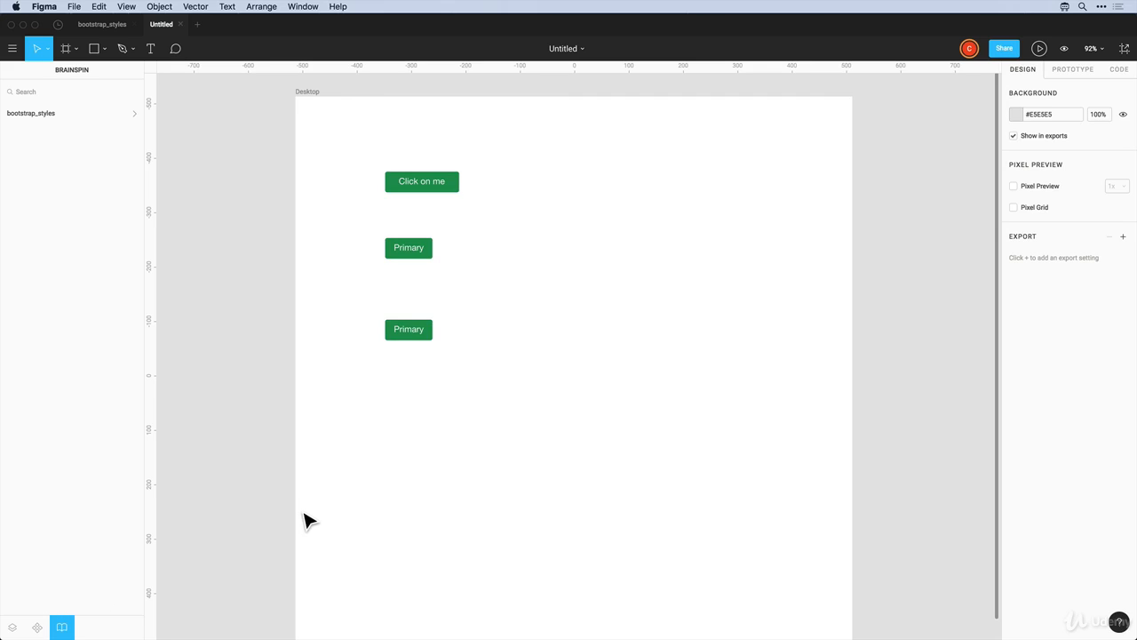
- Compare the bootstrap_styles master buttons with the Untitled file and select its middle Primary button instance
left_click(102, 24)
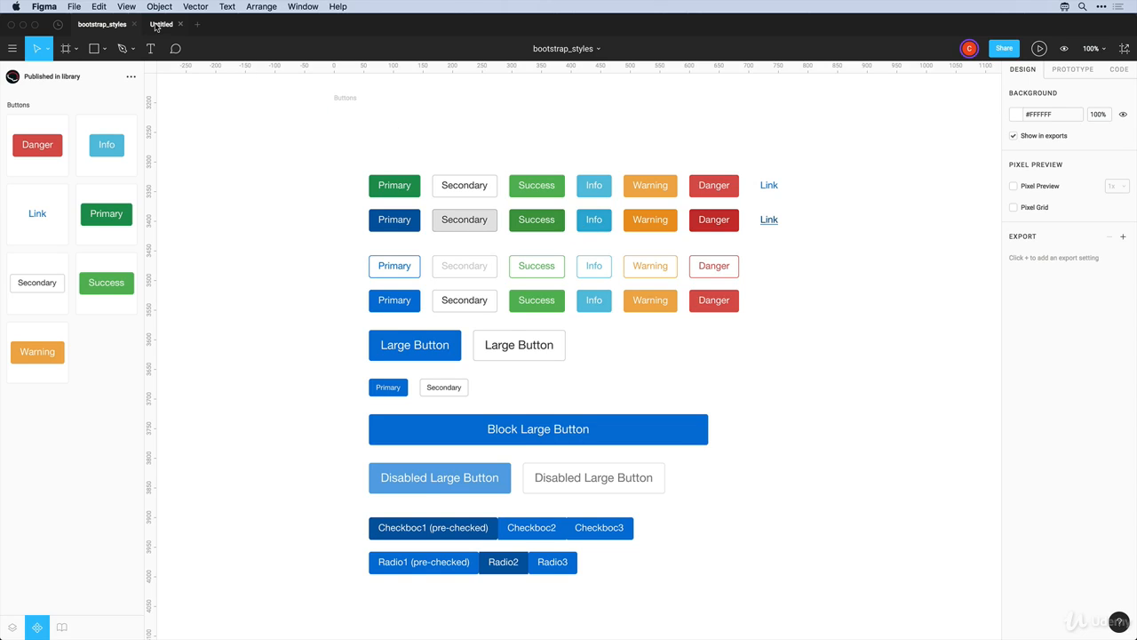
left_click(159, 25)
left_click(409, 252)
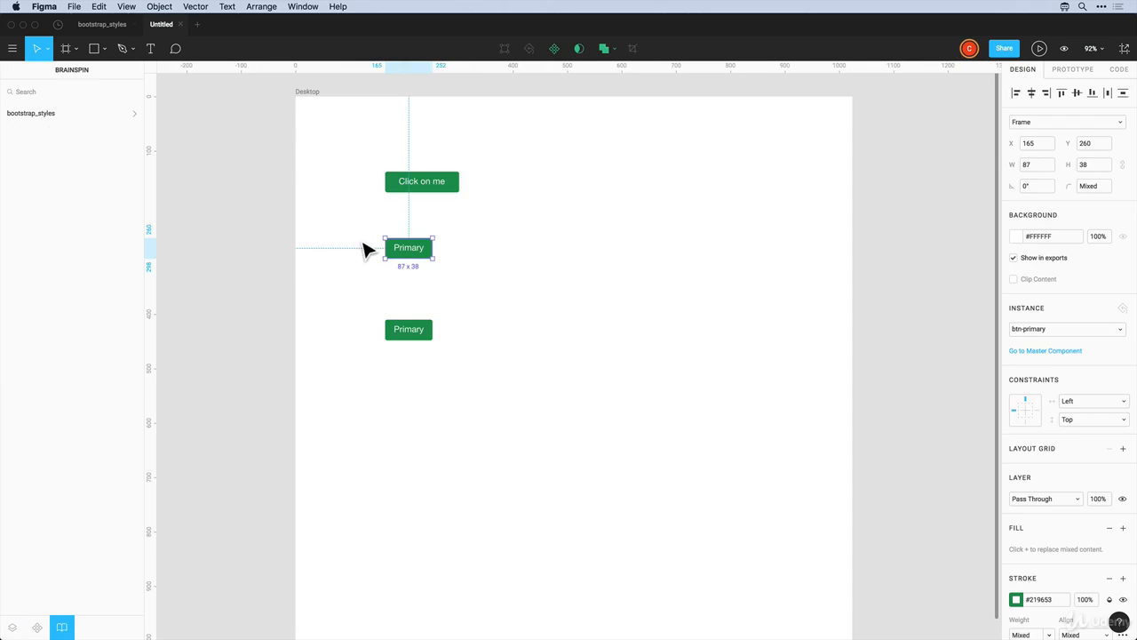